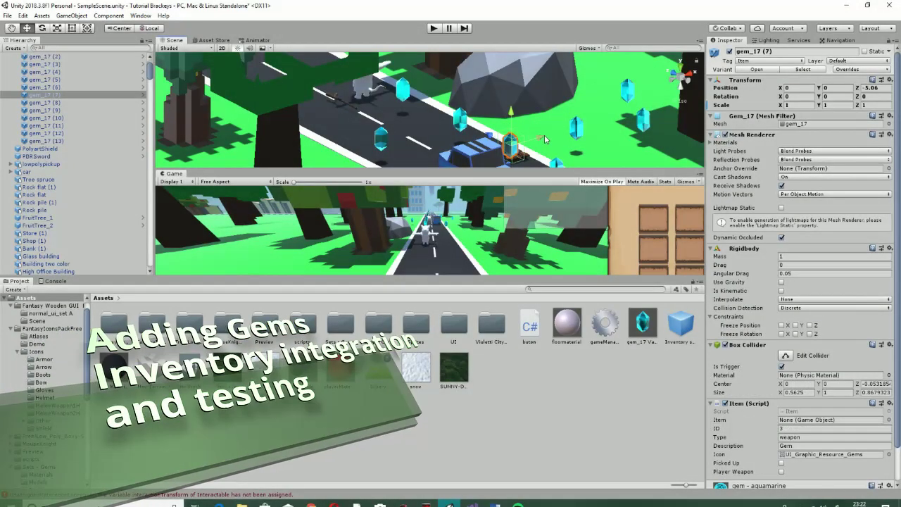
- Move gem_17 (7) across the road to X position -6.7
{"action": "left_click_drag", "start_coordinate": [470, 172], "coordinate": [407, 192]}
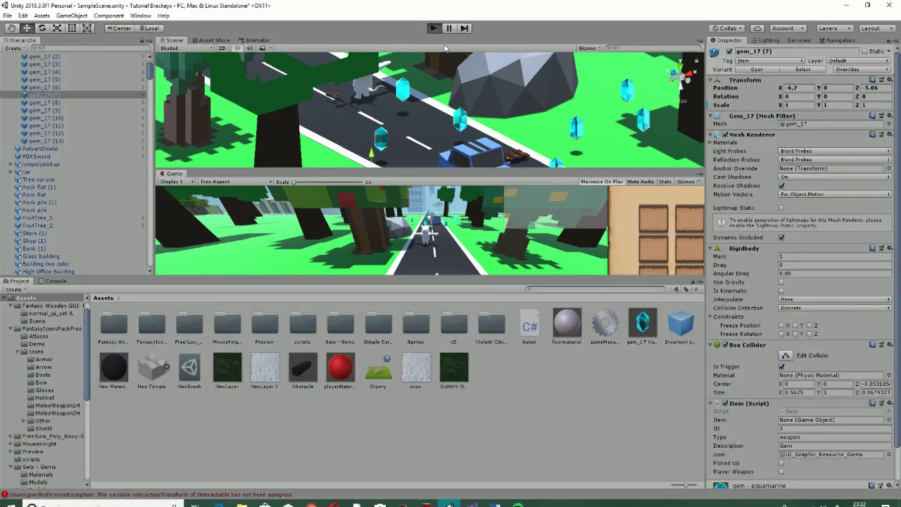
- Run the game and rotate the camera around the mouse to face the gem-lined road
{"action": "key", "text": "ctrl+p"}
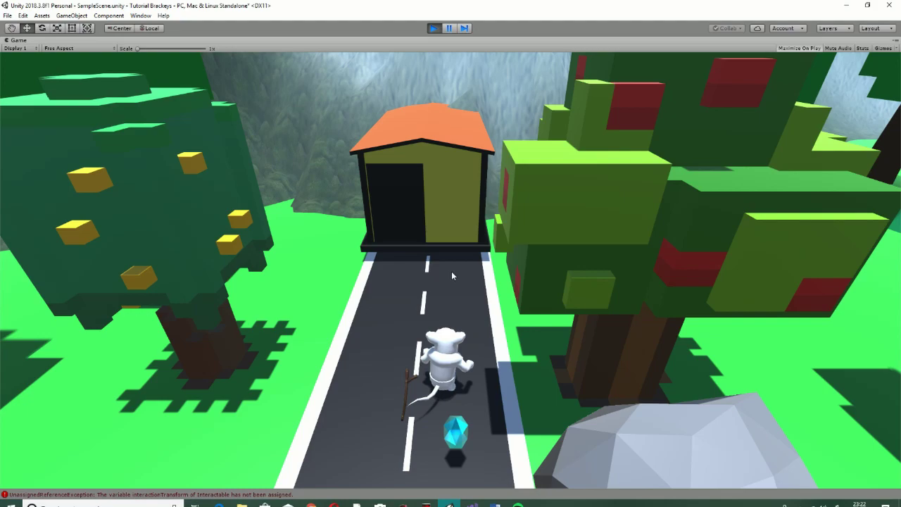
{"action": "key", "text": "d"}
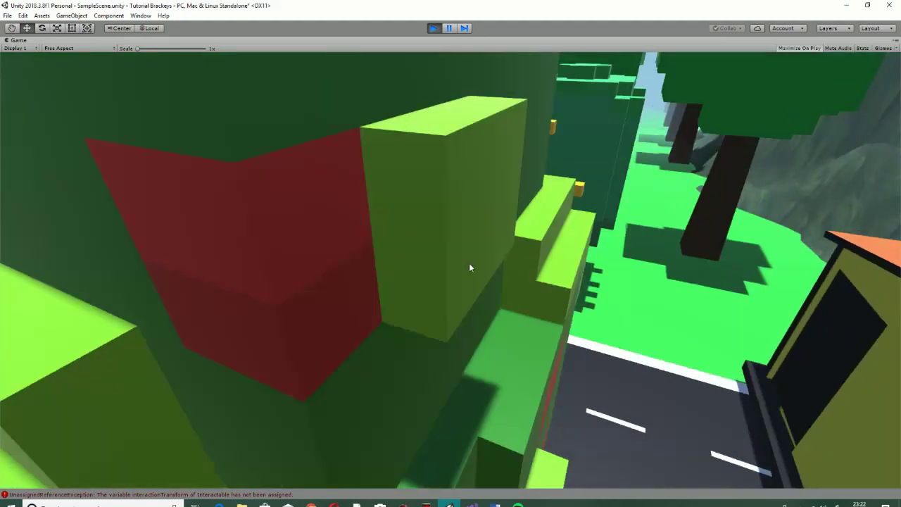
{"action": "key", "text": "d"}
{"action": "left_click", "coordinate": [498, 451]}
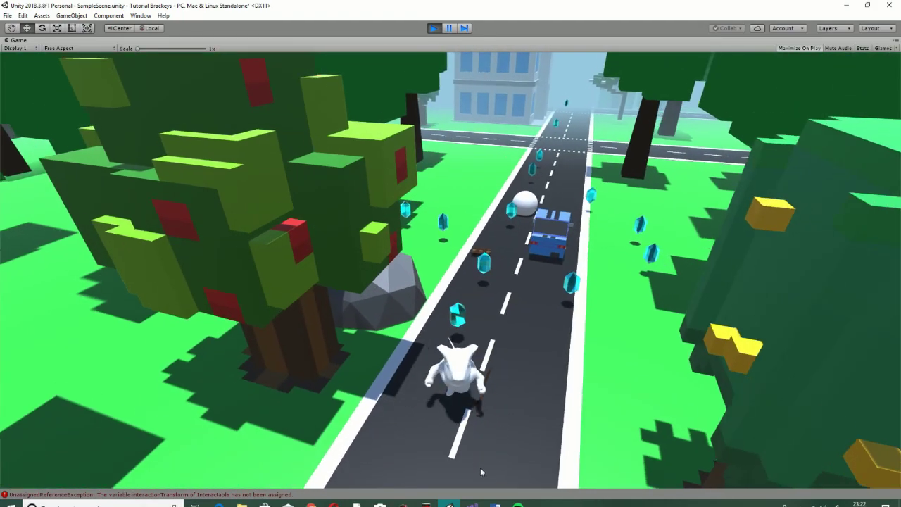
- Walk the mouse down the road past the blue car, collecting the gems and items along the way
{"action": "left_click", "coordinate": [434, 309]}
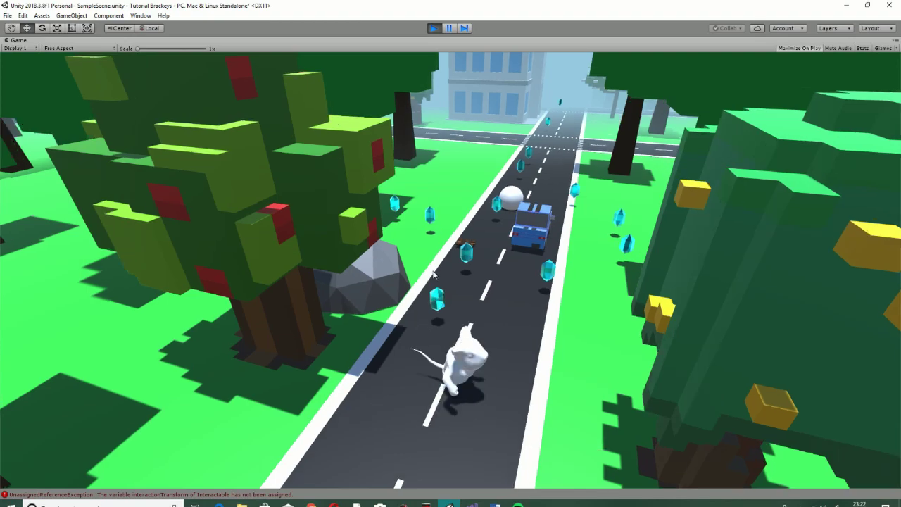
{"action": "left_click", "coordinate": [485, 314]}
{"action": "left_click", "coordinate": [524, 427]}
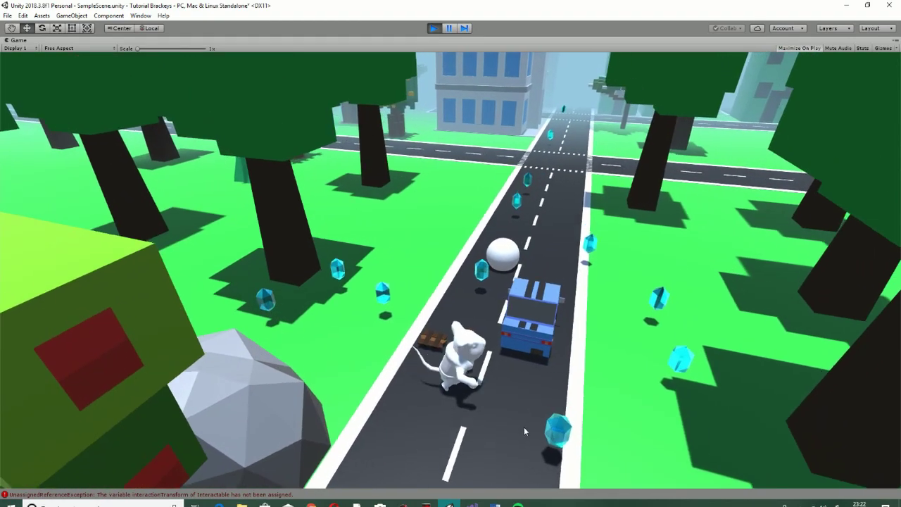
{"action": "left_click", "coordinate": [526, 427]}
{"action": "left_click", "coordinate": [364, 317]}
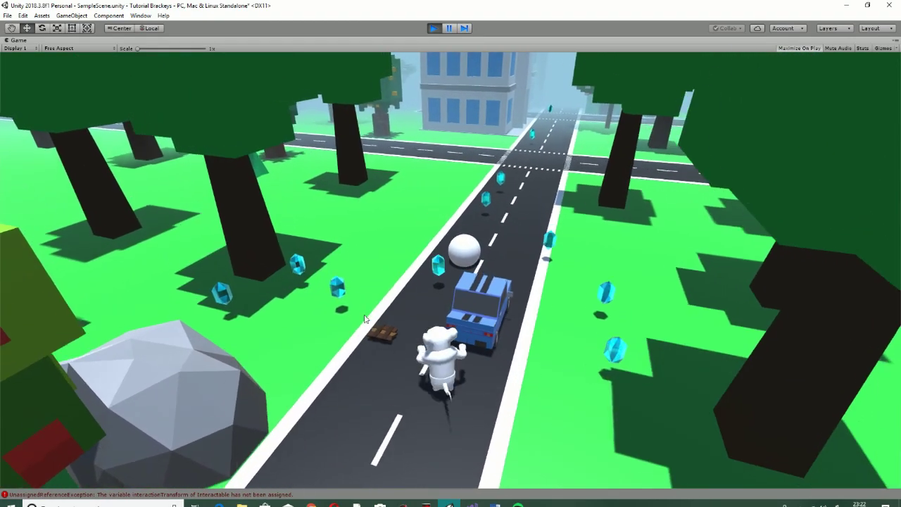
{"action": "left_click", "coordinate": [384, 340]}
{"action": "left_click", "coordinate": [359, 330]}
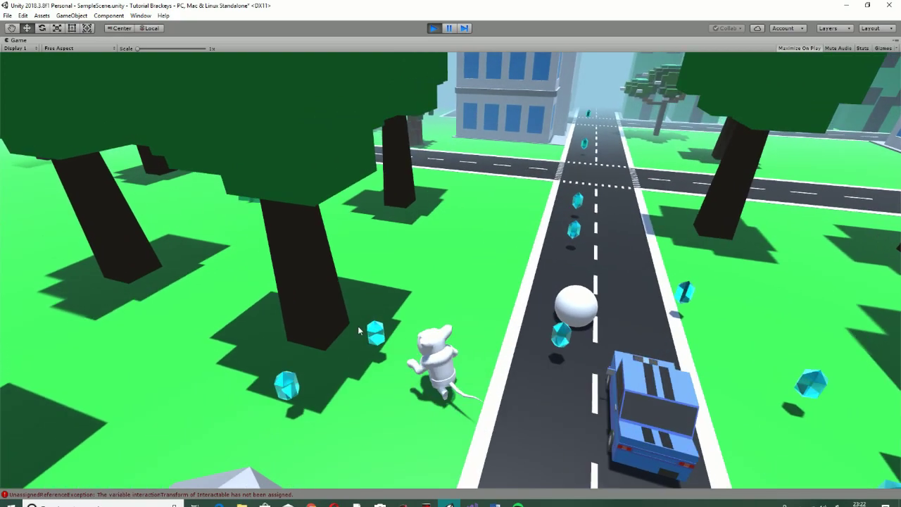
{"action": "left_click", "coordinate": [357, 443]}
{"action": "left_click", "coordinate": [707, 336]}
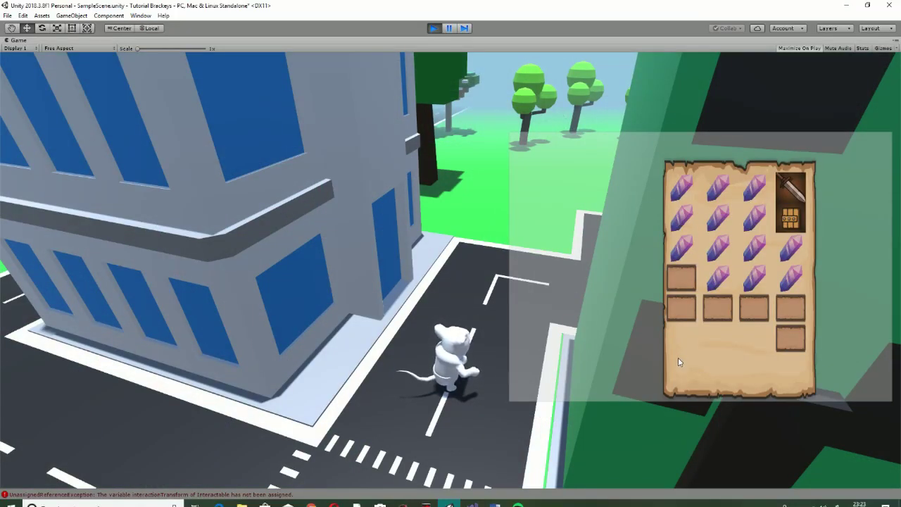
- Equip the shield and the weapon from the inventory and walk the mouse onto the lawn
{"action": "left_click", "coordinate": [785, 222]}
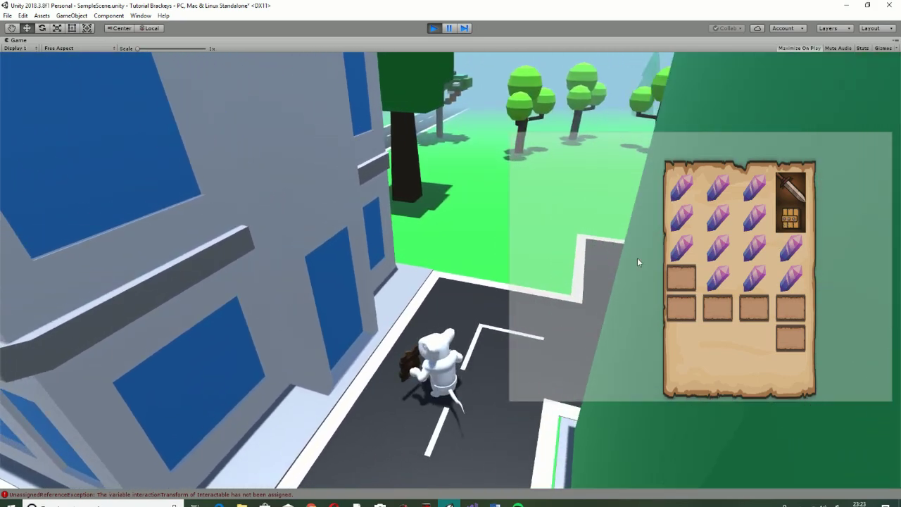
{"action": "left_click", "coordinate": [790, 190]}
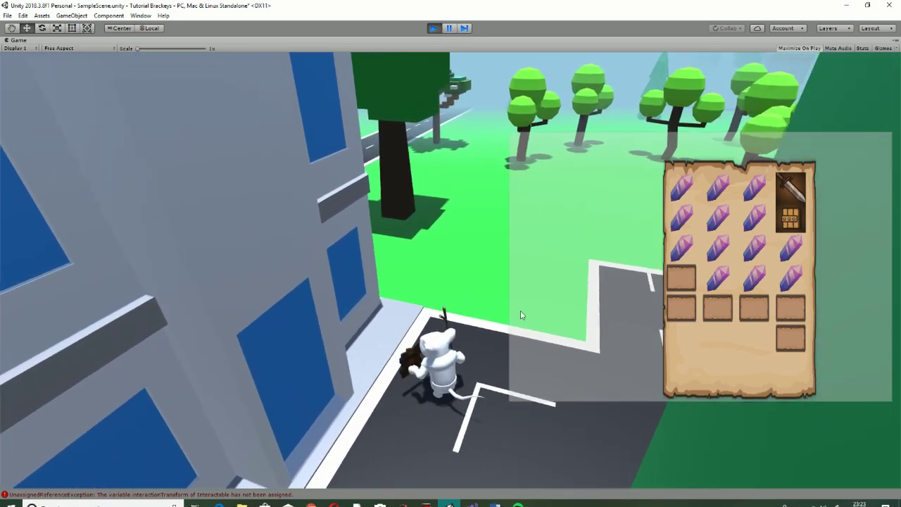
{"action": "key", "text": "w"}
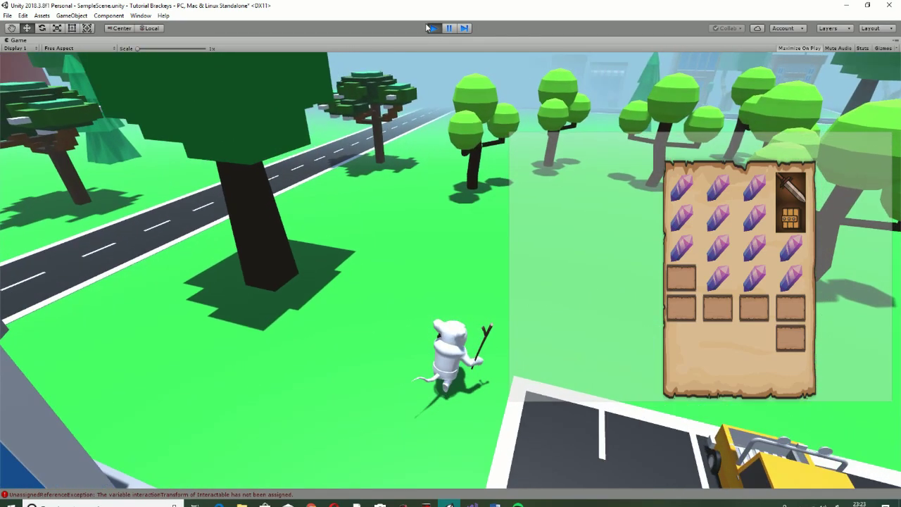
{"action": "key", "text": "w"}
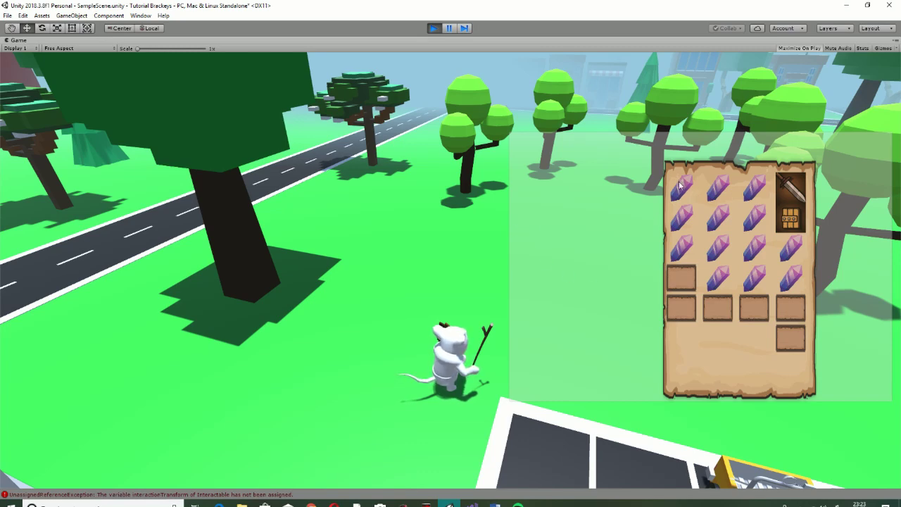
- Test unequipping the shield and weapon while walking the mouse across the lawn, and close the inventory
{"action": "key", "text": "w"}
{"action": "key", "text": "u"}
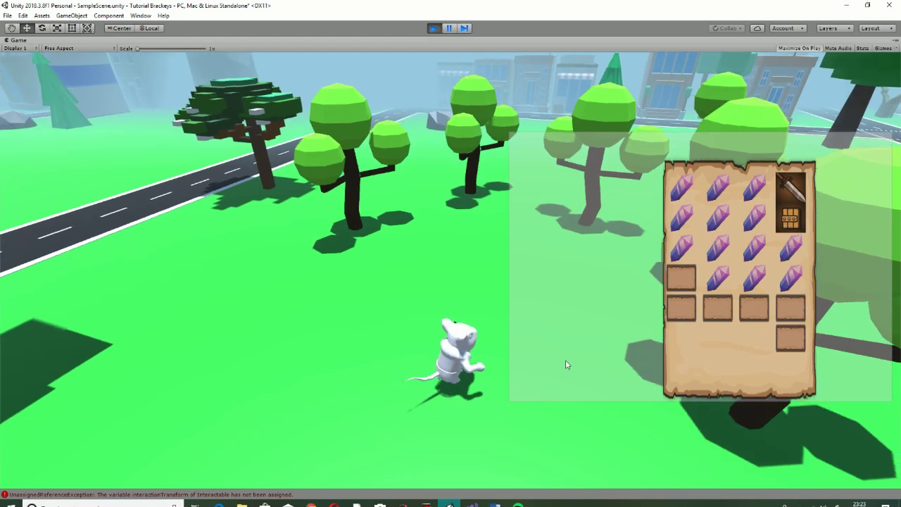
{"action": "left_click", "coordinate": [415, 417]}
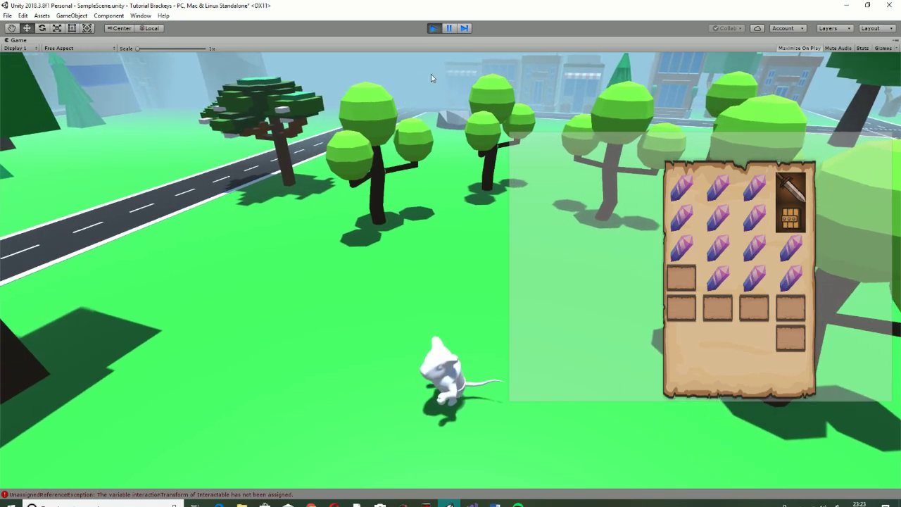
{"action": "key", "text": "i"}
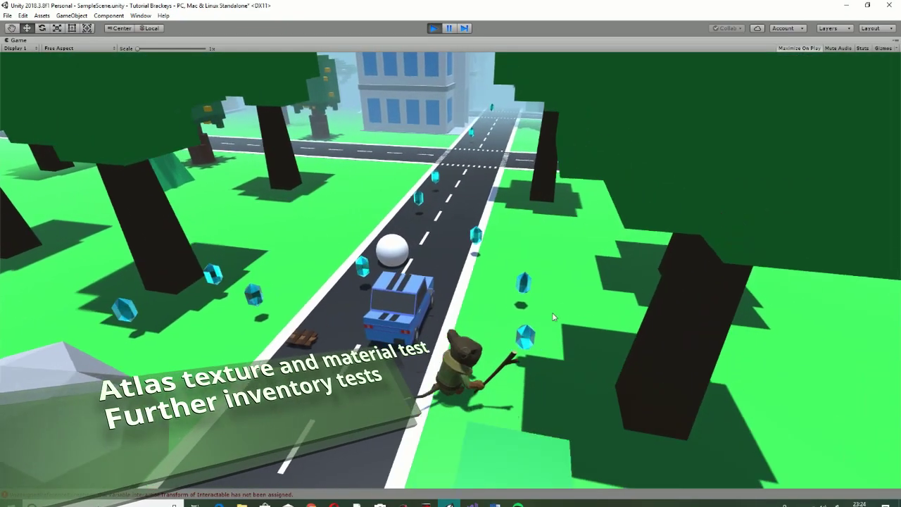
- Playtest the textured mouse by walking it back onto the road and collecting gems towards the crossing
{"action": "left_click", "coordinate": [354, 286]}
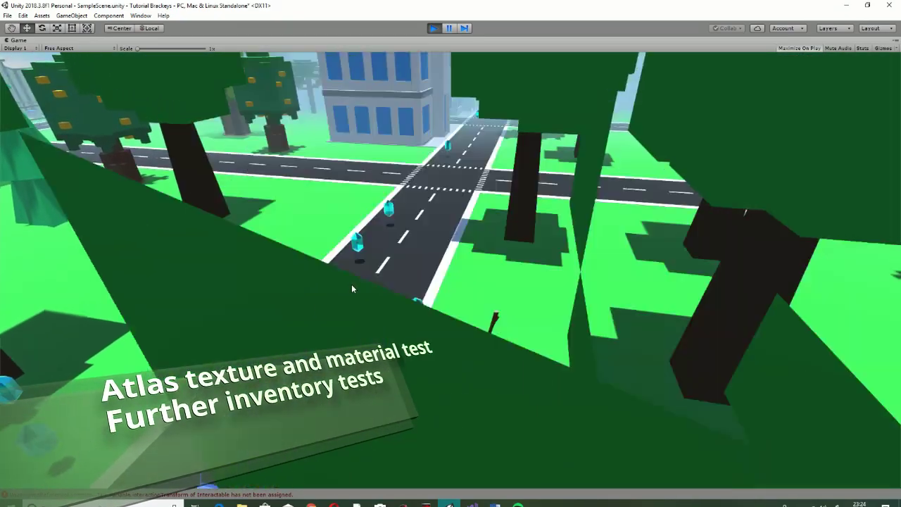
{"action": "left_click", "coordinate": [342, 359]}
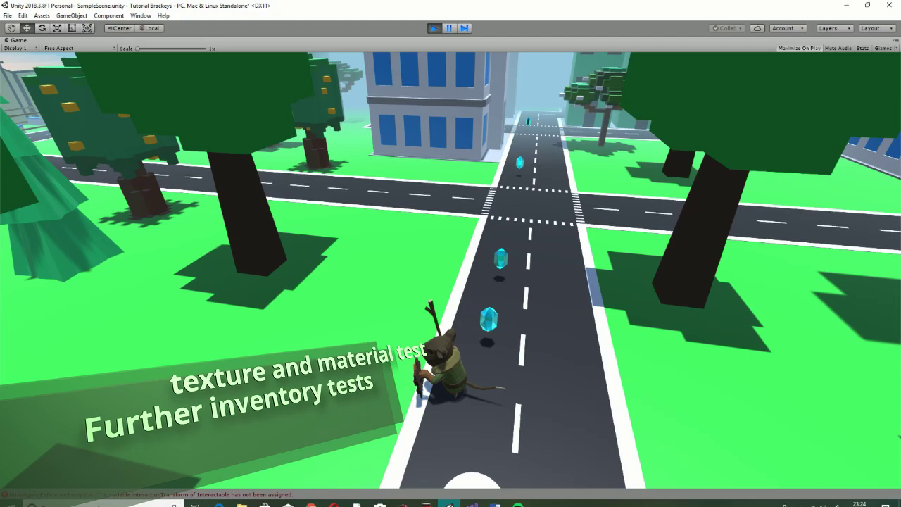
{"action": "left_click", "coordinate": [499, 442]}
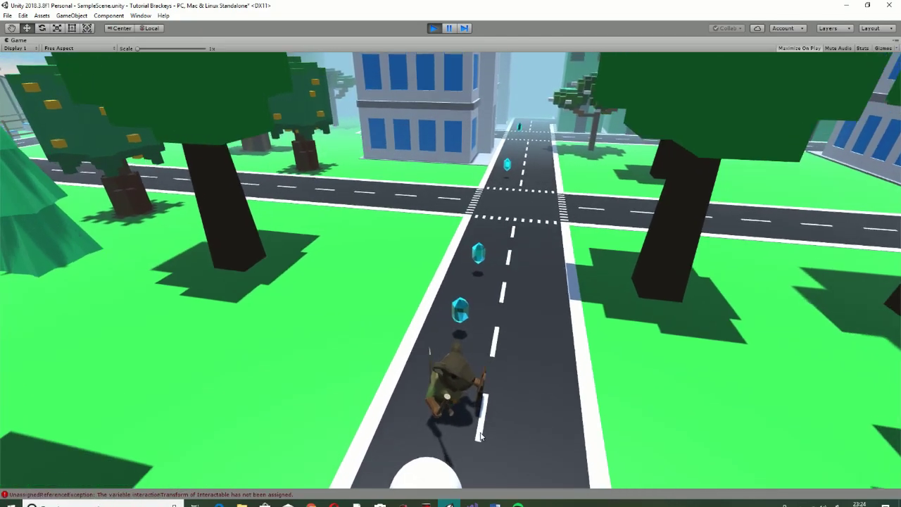
{"action": "left_click", "coordinate": [548, 378]}
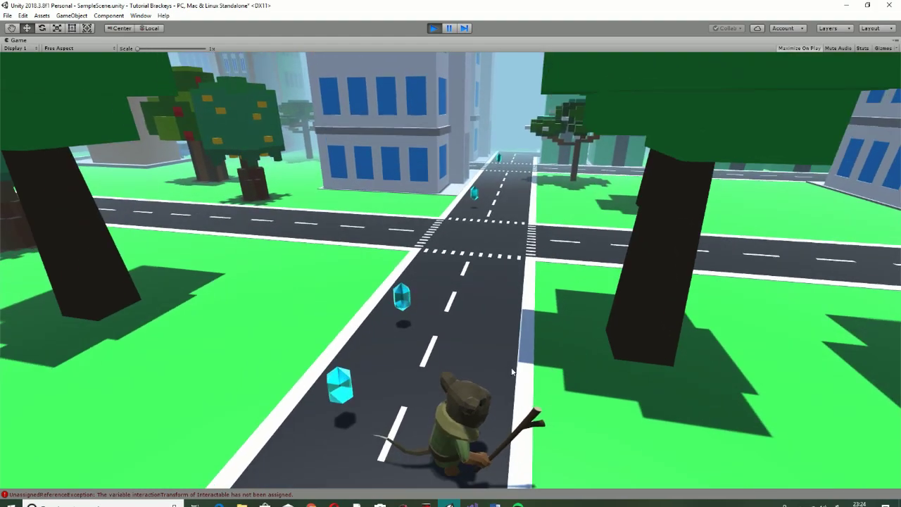
{"action": "left_click", "coordinate": [452, 347]}
{"action": "left_click", "coordinate": [414, 341]}
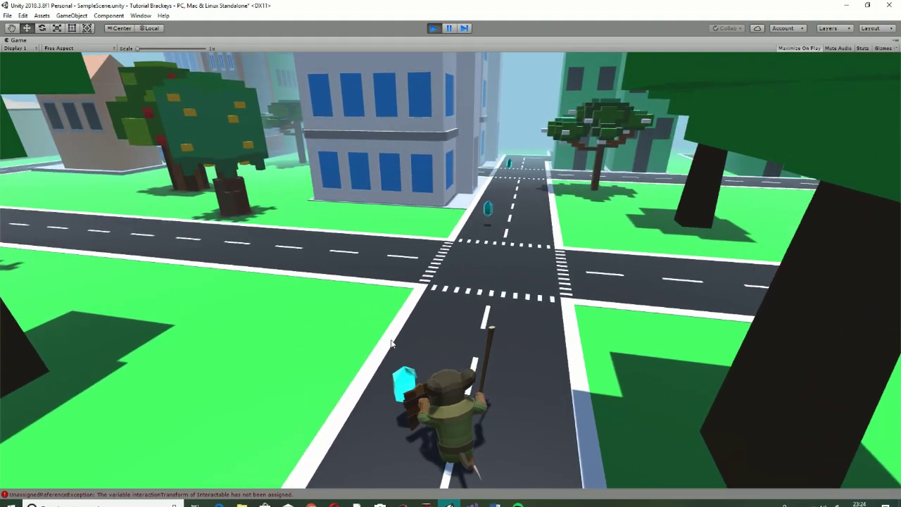
- Zoom the game camera in and walk the mouse past the office buildings to the lawn
{"action": "scroll", "coordinate": [483, 290], "scroll_direction": "up", "scroll_amount": 8}
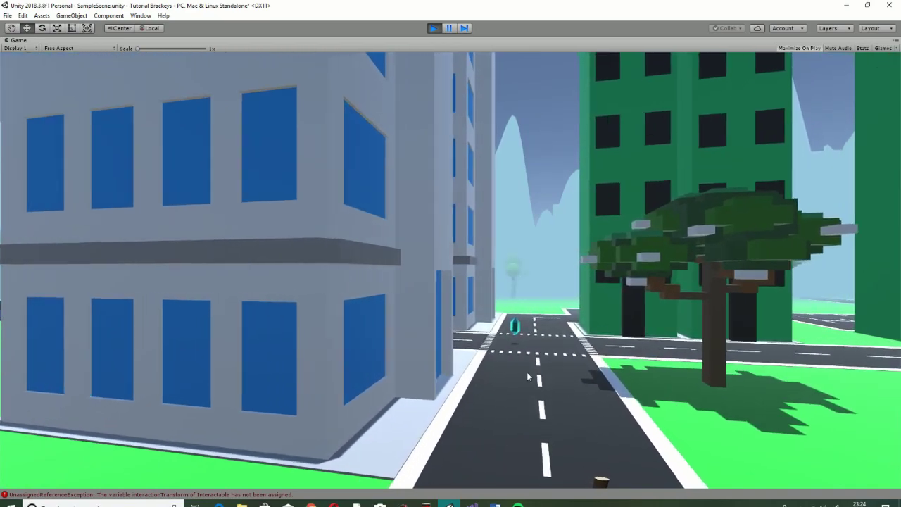
{"action": "left_click", "coordinate": [528, 374]}
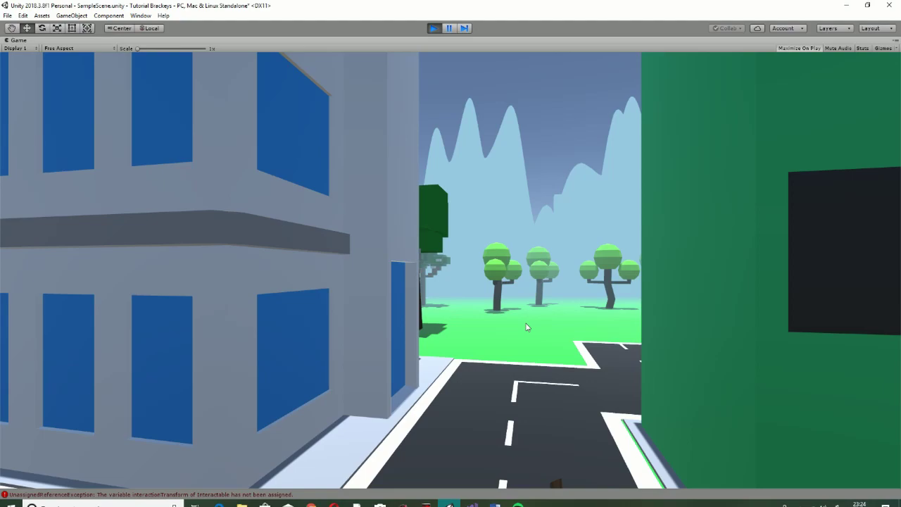
{"action": "left_click", "coordinate": [525, 325]}
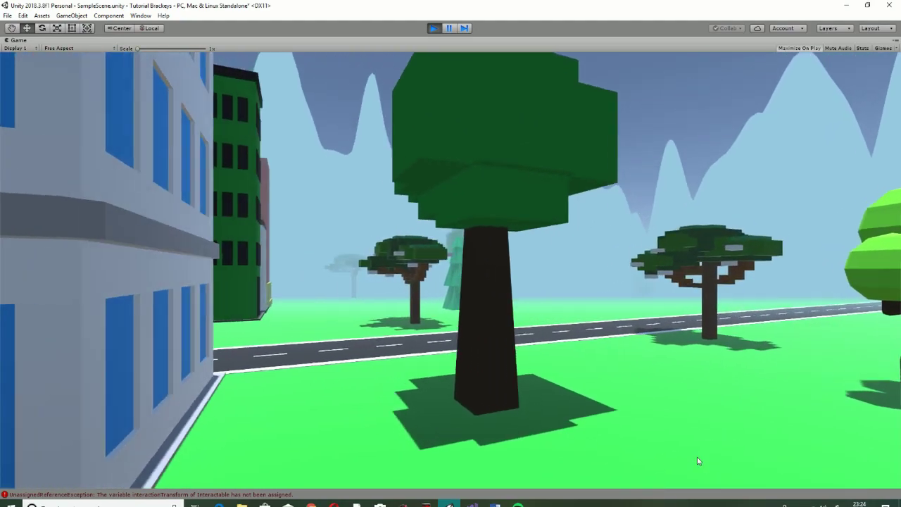
- Test walking the mouse into the yellow pickup on the parking lot, and stop the game
{"action": "key", "text": "a"}
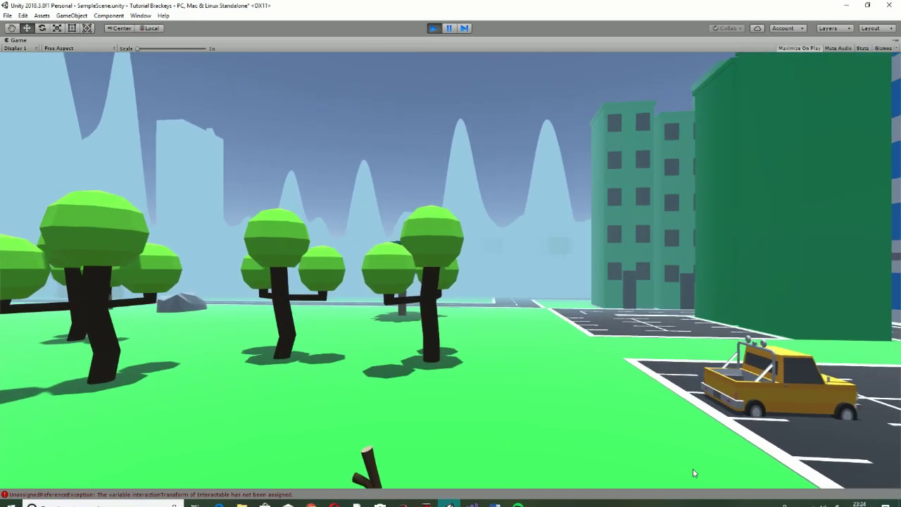
{"action": "key", "text": "d"}
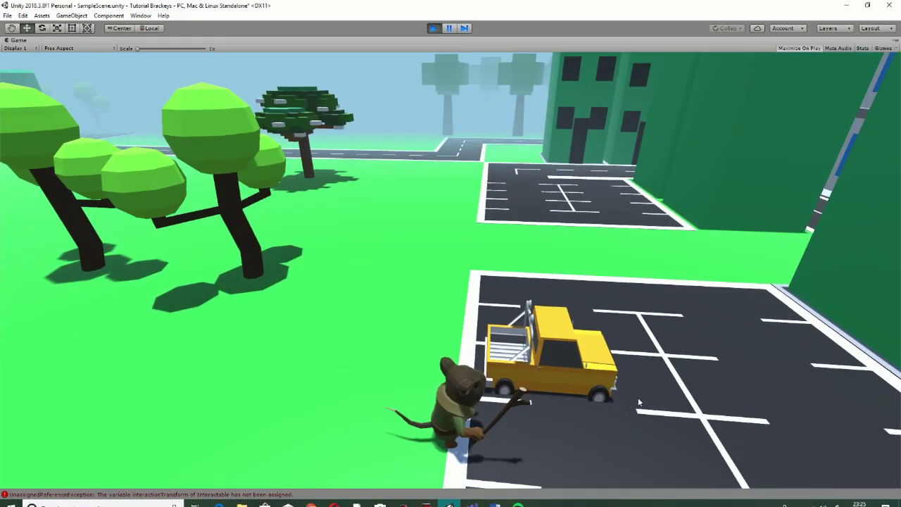
{"action": "left_click", "coordinate": [567, 356]}
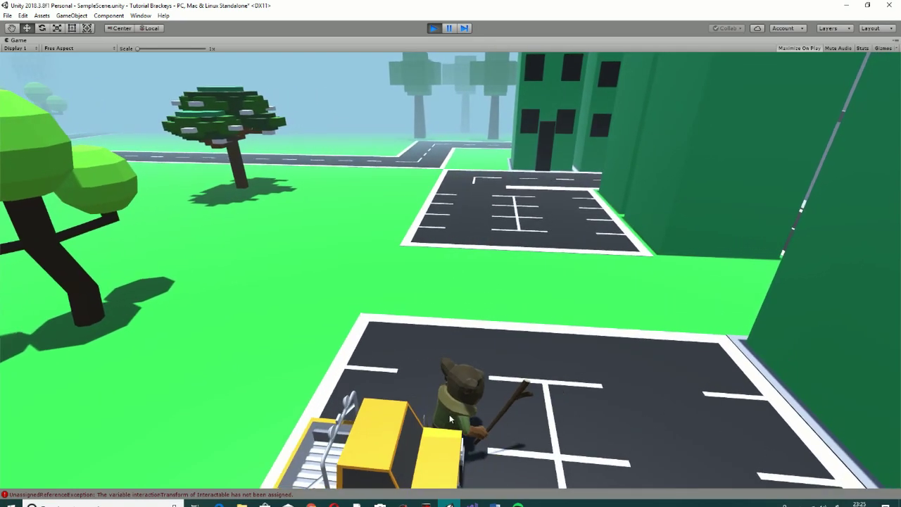
{"action": "left_click", "coordinate": [434, 28]}
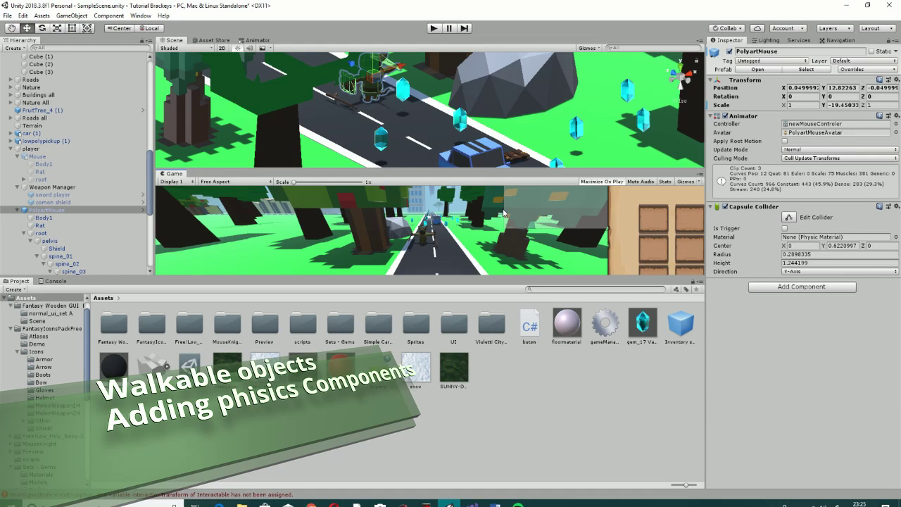
- Reshape the box collider of lowpolypickup (1) around the truck body to a size of about 4.58 × 1.82 × 2.13
{"action": "scroll", "coordinate": [409, 105], "scroll_direction": "down", "scroll_amount": 12}
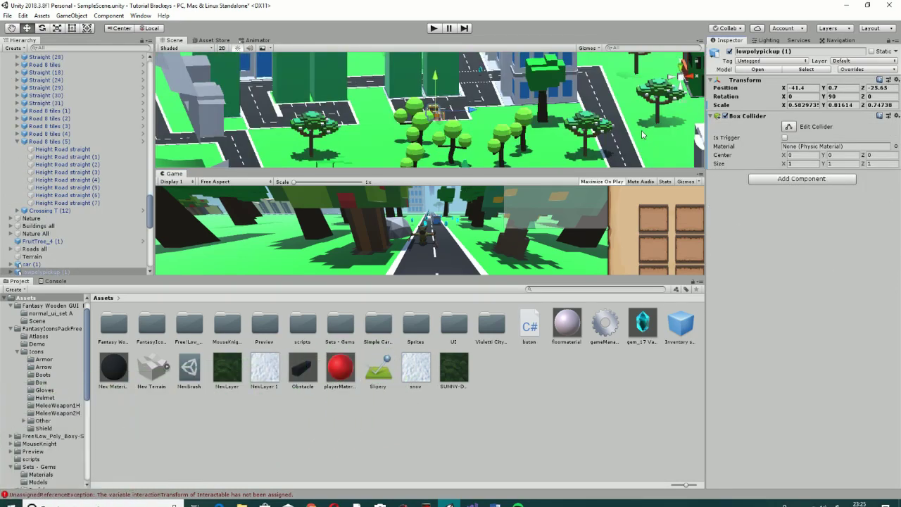
{"action": "key", "text": "f"}
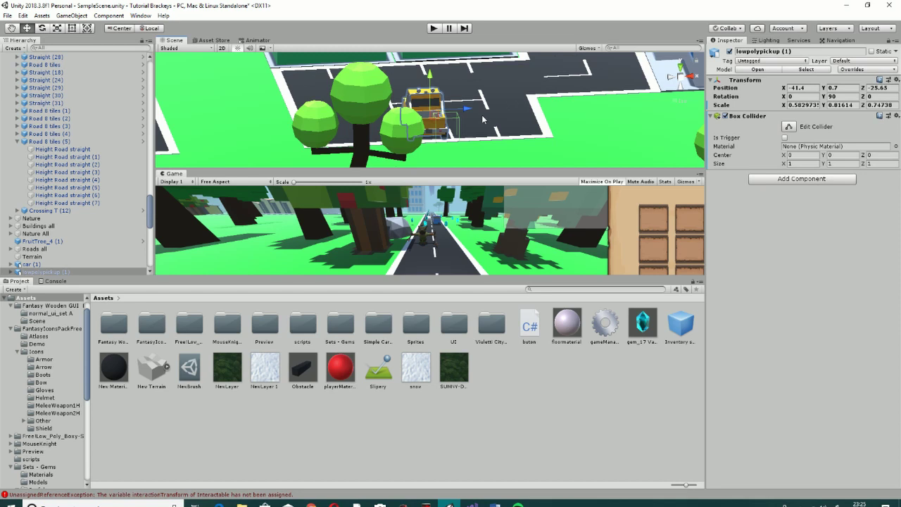
{"action": "left_click_drag", "start_coordinate": [472, 120], "coordinate": [406, 120]}
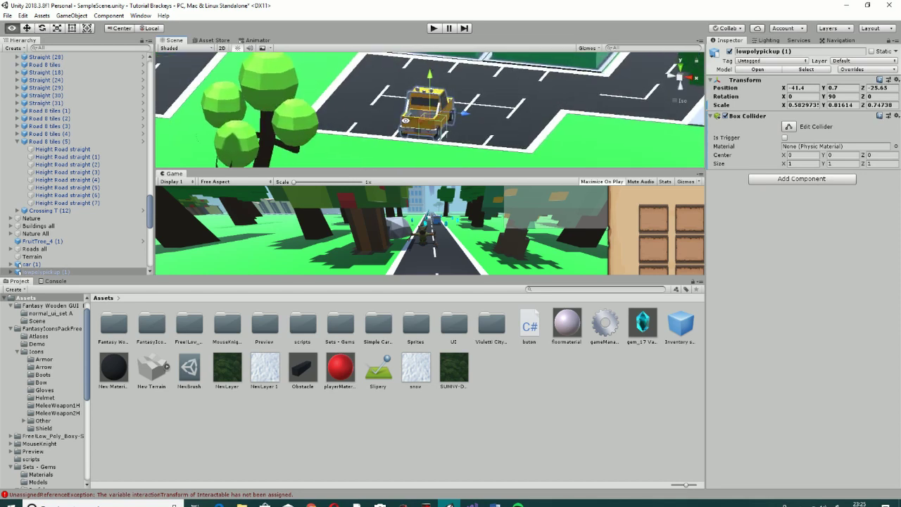
{"action": "left_click", "coordinate": [788, 127]}
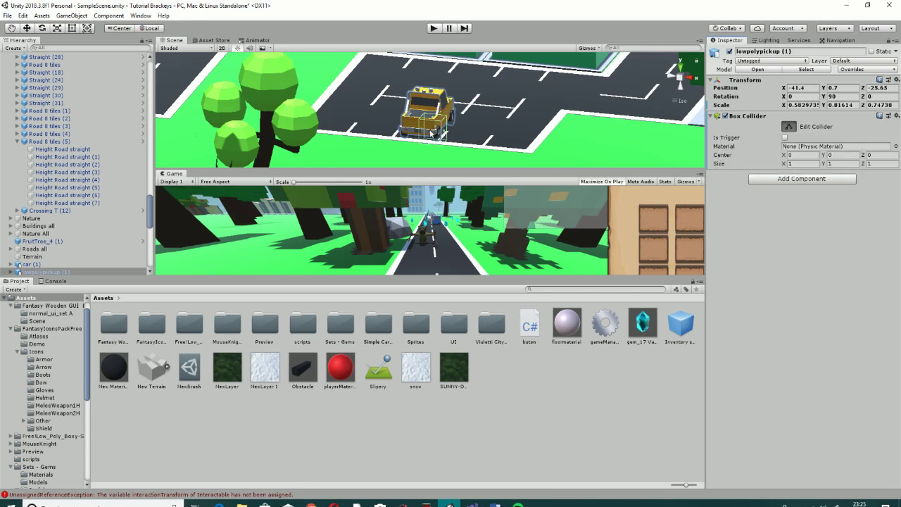
{"action": "left_click_drag", "start_coordinate": [436, 129], "coordinate": [337, 136]}
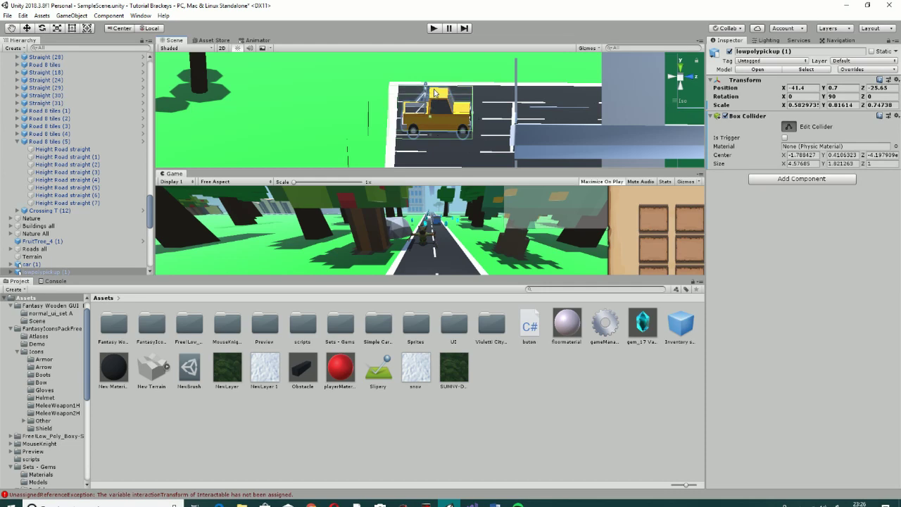
{"action": "left_click_drag", "start_coordinate": [435, 130], "coordinate": [495, 115]}
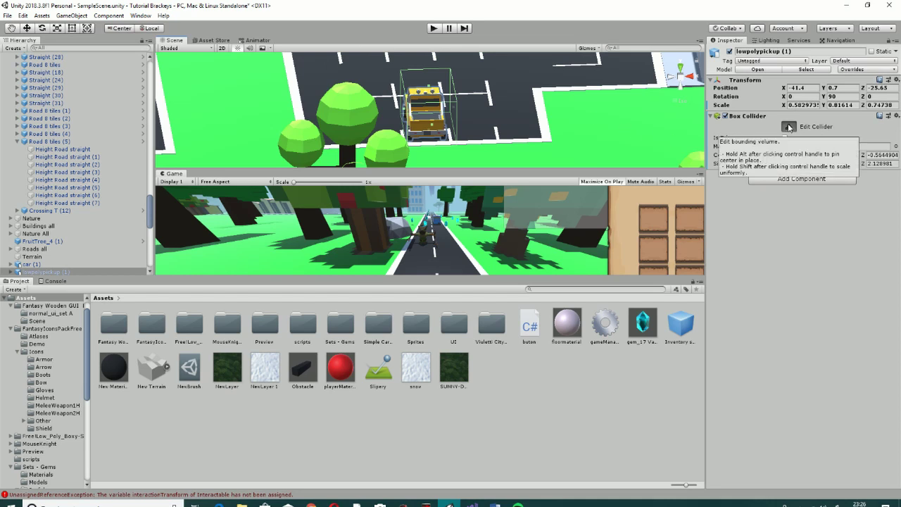
{"action": "left_click", "coordinate": [788, 126]}
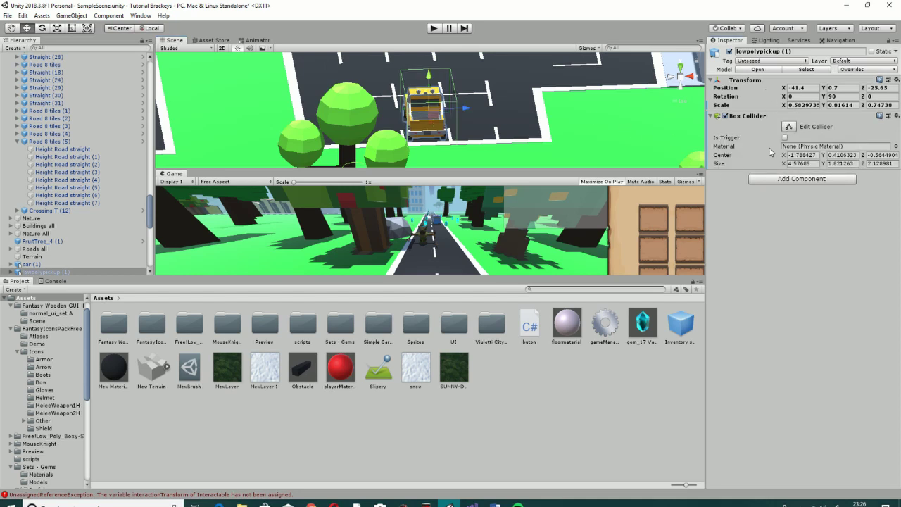
- Add a Rigidbody component to lowpolypickup (1)
{"action": "left_click", "coordinate": [782, 180]}
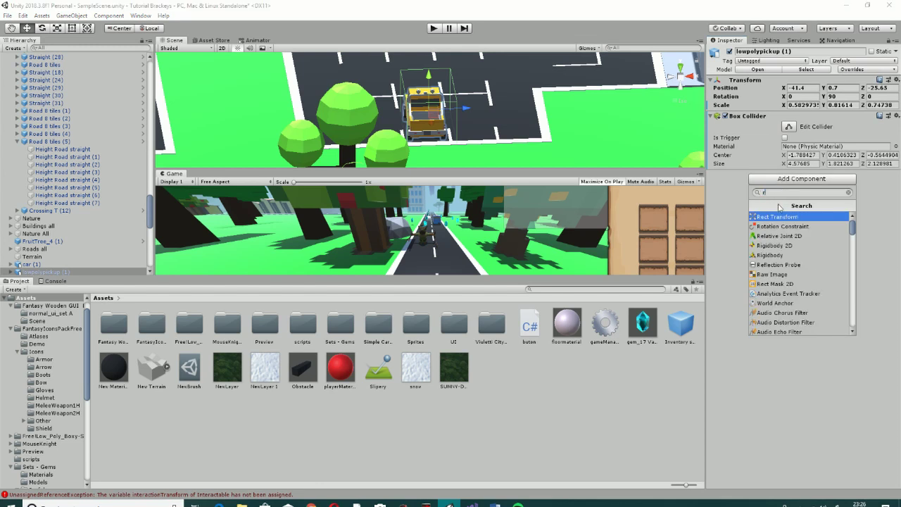
{"action": "left_click", "coordinate": [785, 255]}
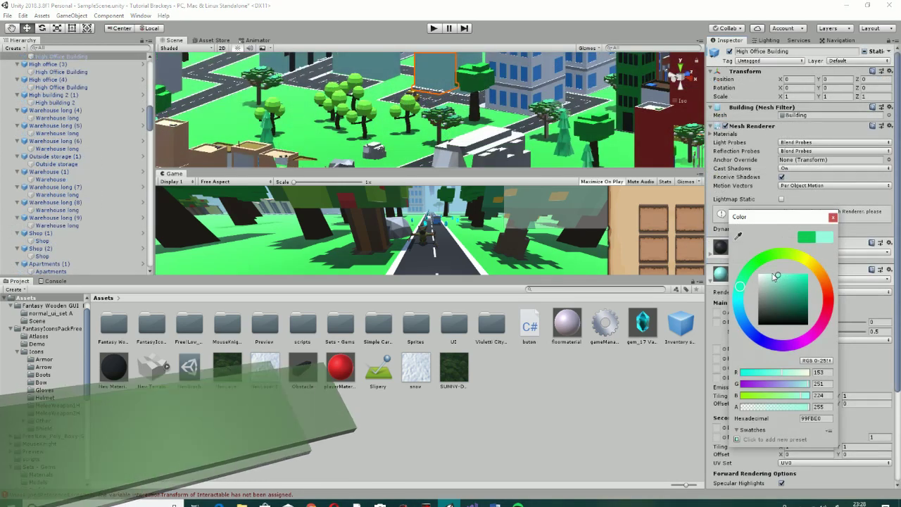
- Recolour the Office walls material of the High Office Building to pale blue, albedo C3DFF1
{"action": "mouse_move", "coordinate": [771, 294]}
{"action": "left_mouse_down"}
{"action": "mouse_move", "coordinate": [760, 302]}
{"action": "mouse_move", "coordinate": [774, 311]}
{"action": "left_mouse_up"}
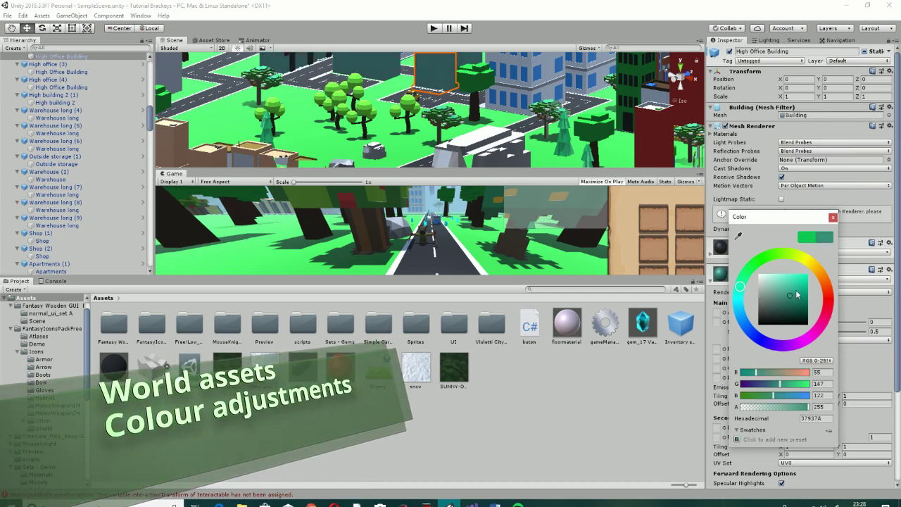
{"action": "left_click", "coordinate": [800, 282]}
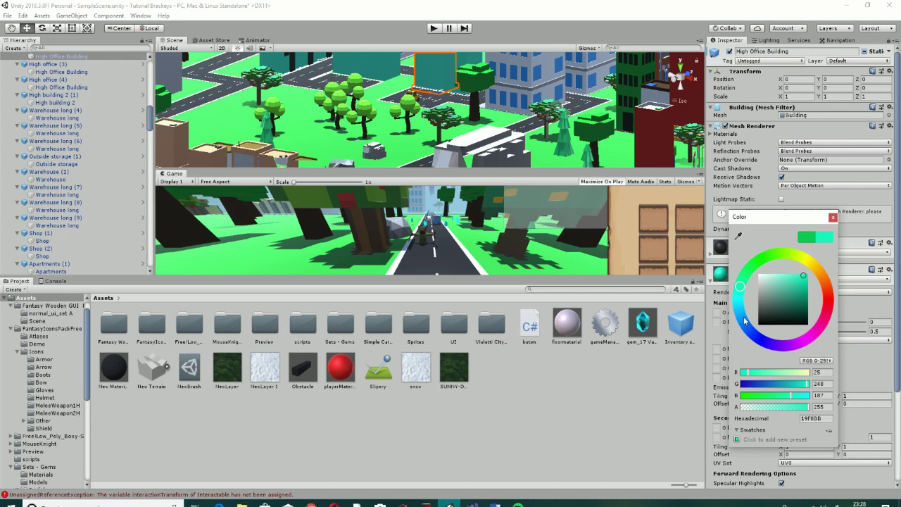
{"action": "left_click", "coordinate": [745, 321]}
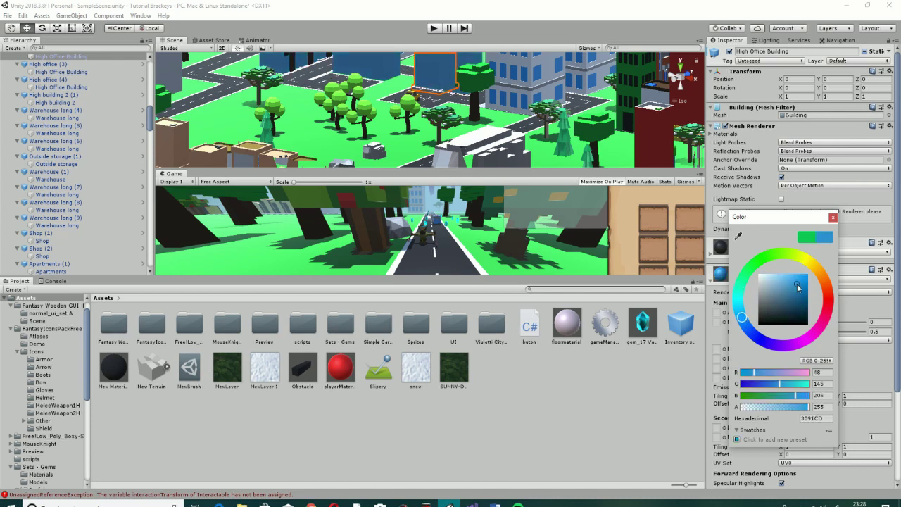
{"action": "left_click_drag", "start_coordinate": [777, 278], "coordinate": [774, 278]}
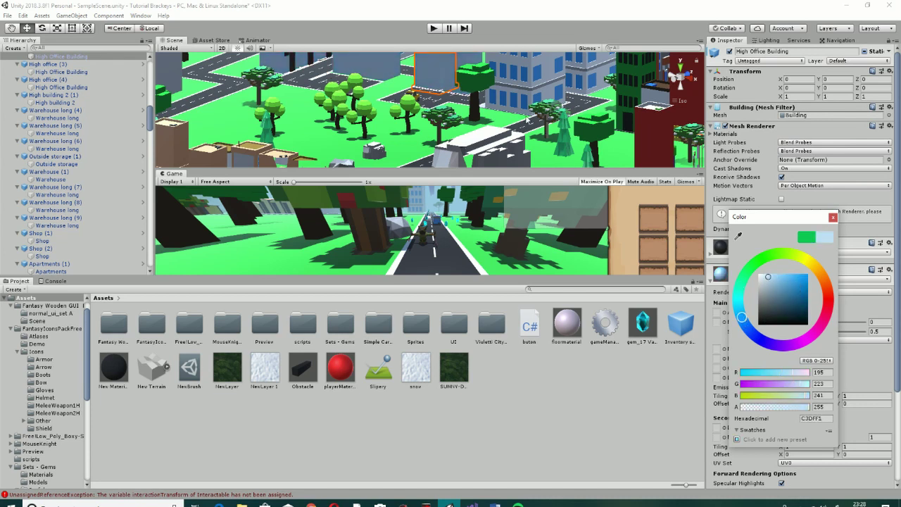
{"action": "left_click", "coordinate": [474, 97]}
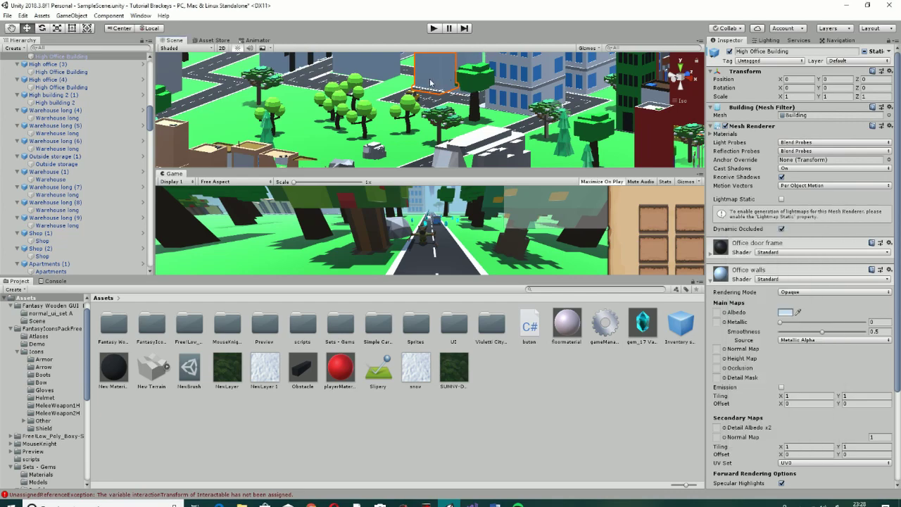
{"action": "scroll", "coordinate": [431, 83], "scroll_direction": "down", "scroll_amount": 10}
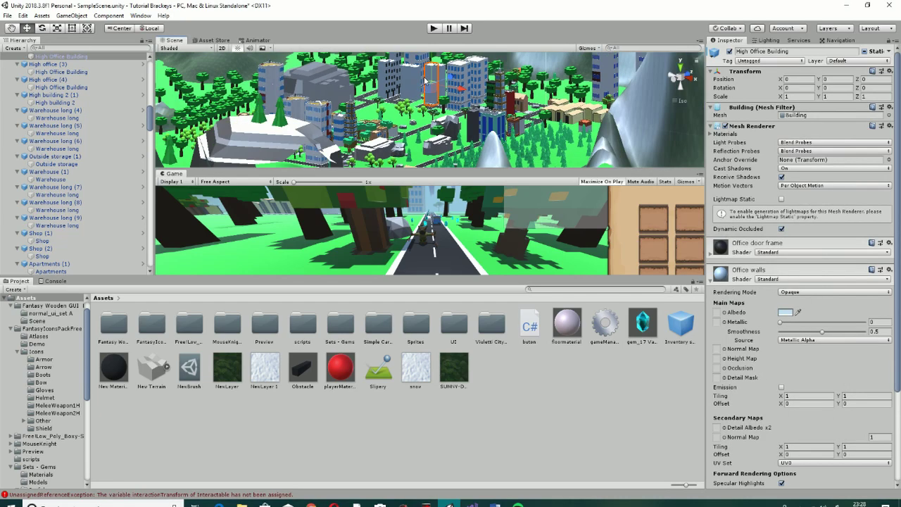
{"action": "left_click_drag", "start_coordinate": [421, 103], "coordinate": [411, 127]}
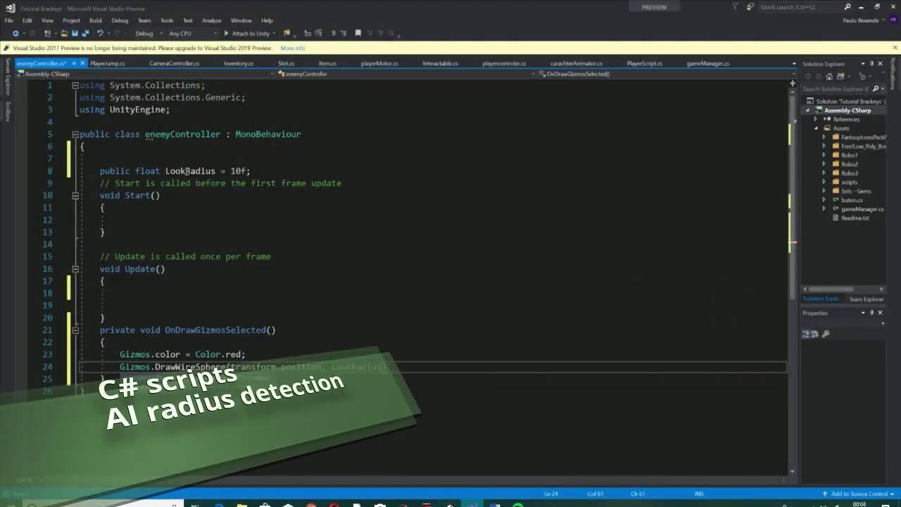
- Switch to Visual Studio and close the argument list of the Gizmos.DrawWireSphere call in enemyController's OnDrawGizmosSelected method
{"action": "type", "text": ")"}
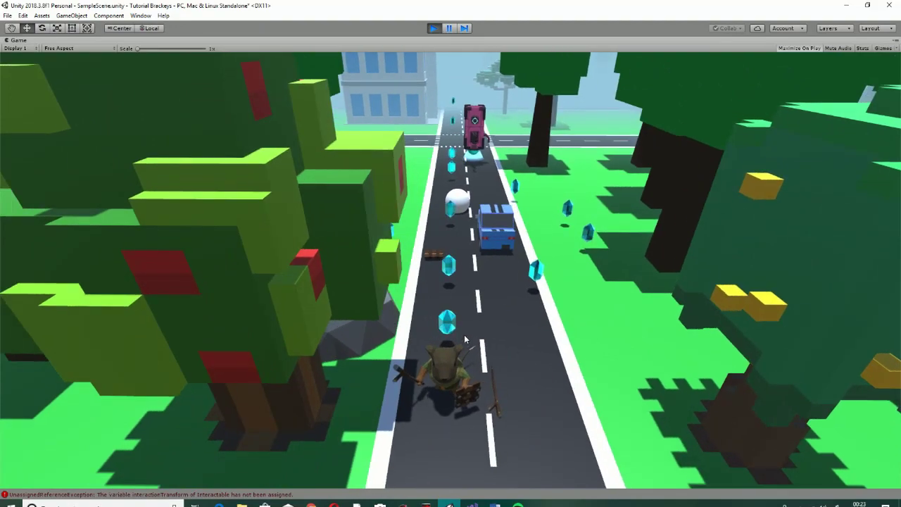
- Switch to Unity and playtest moving the mouse up the road towards the gems and the pink robot
{"action": "left_click", "coordinate": [465, 340]}
{"action": "left_click", "coordinate": [446, 290]}
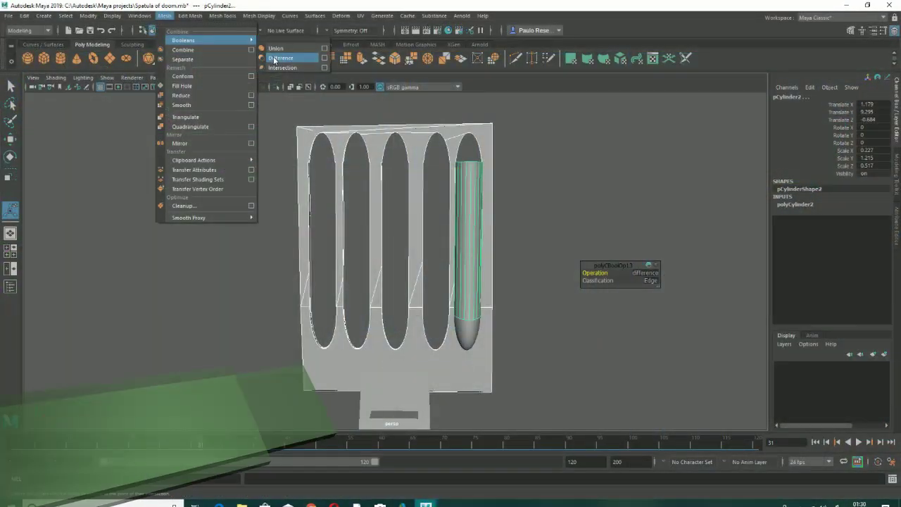
- Switch to Maya and cut the spatula head's fifth slot with Boolean Difference, subtracting the cylinder and the lower sphere
{"action": "left_click", "coordinate": [274, 60]}
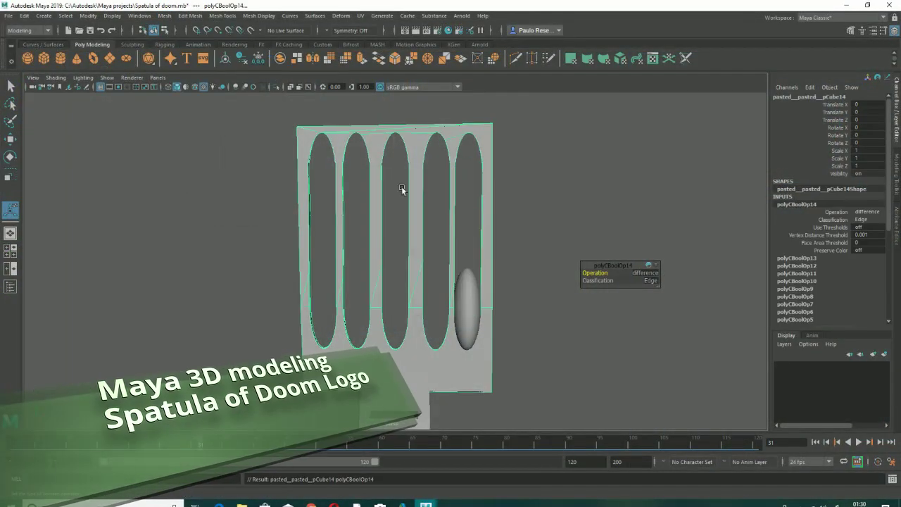
{"action": "left_click", "coordinate": [474, 321]}
{"action": "left_click", "coordinate": [161, 17]}
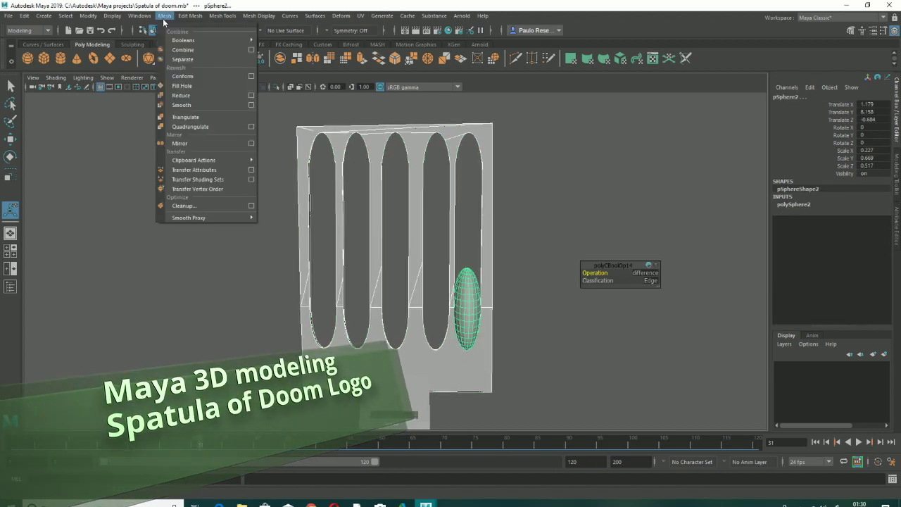
{"action": "mouse_move", "coordinate": [184, 40]}
{"action": "left_click", "coordinate": [279, 57]}
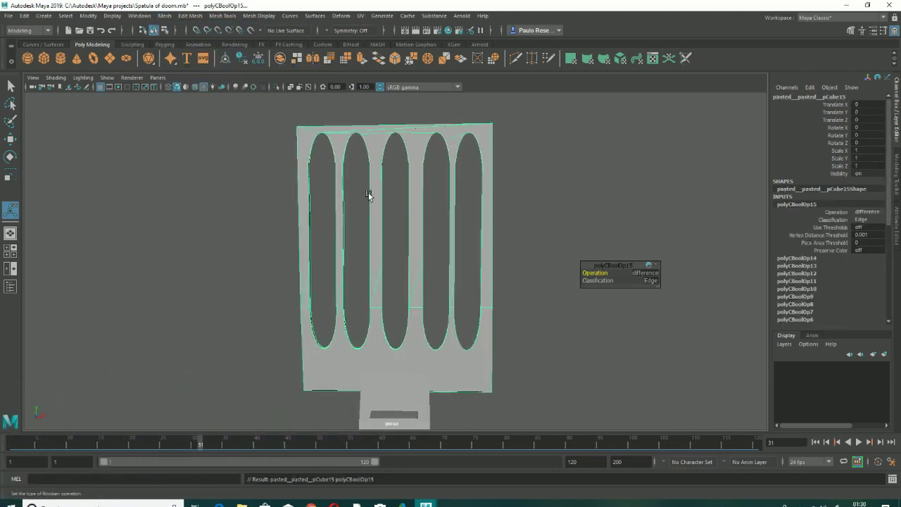
- Inspect the slotted spatula head, its handle and the red title text from several angles and distances
{"action": "left_click", "coordinate": [382, 401]}
{"action": "left_click", "coordinate": [469, 370]}
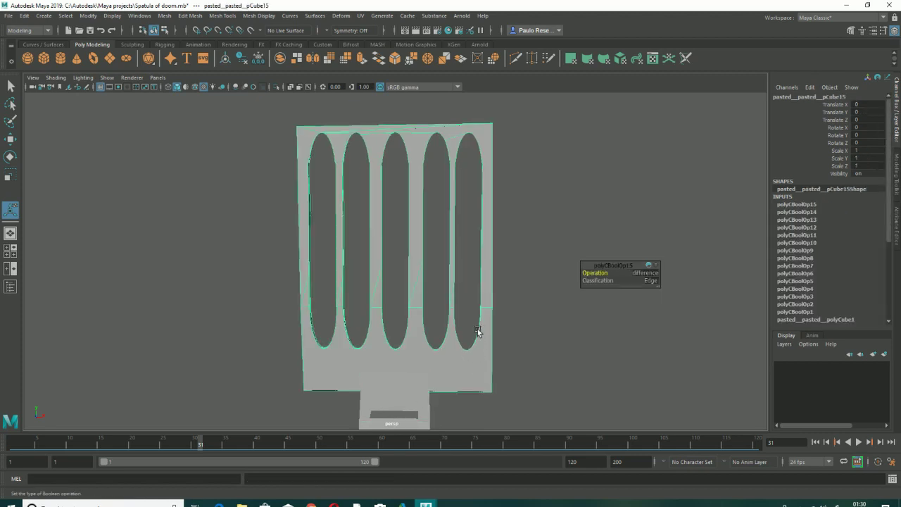
{"action": "left_click_drag", "start_coordinate": [545, 346], "coordinate": [472, 365]}
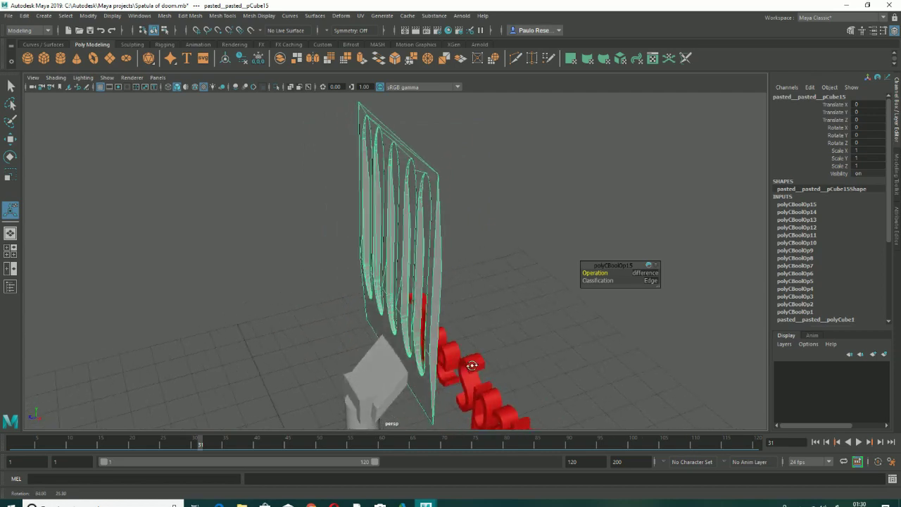
{"action": "left_click_drag", "start_coordinate": [377, 345], "coordinate": [367, 400]}
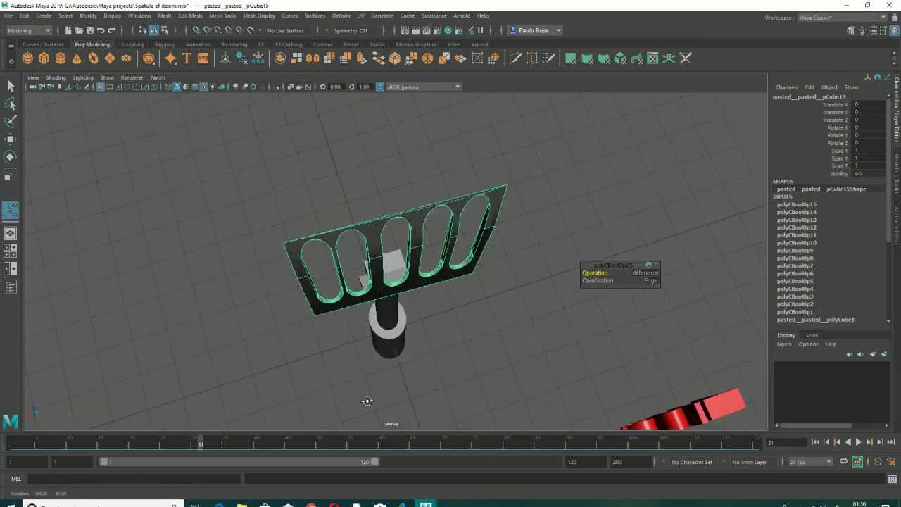
{"action": "left_click_drag", "start_coordinate": [485, 383], "coordinate": [527, 379]}
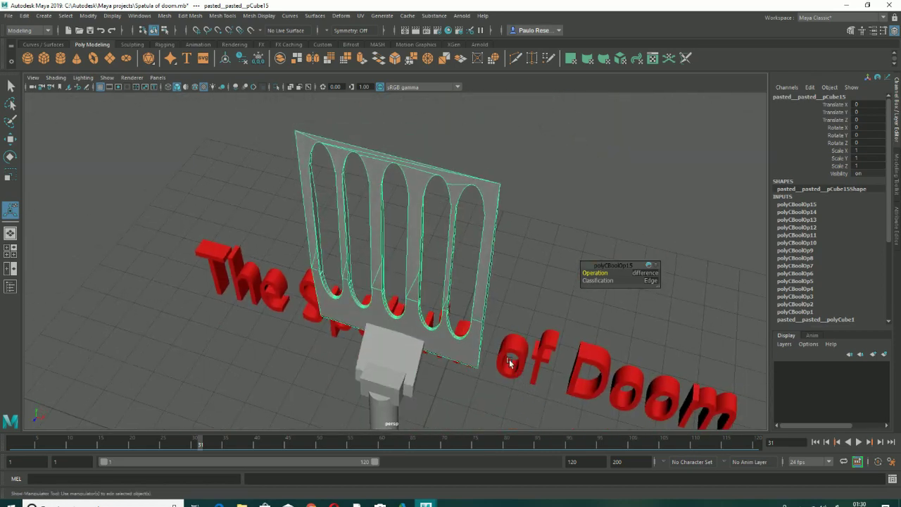
{"action": "scroll", "coordinate": [519, 340], "scroll_direction": "down", "scroll_amount": 5}
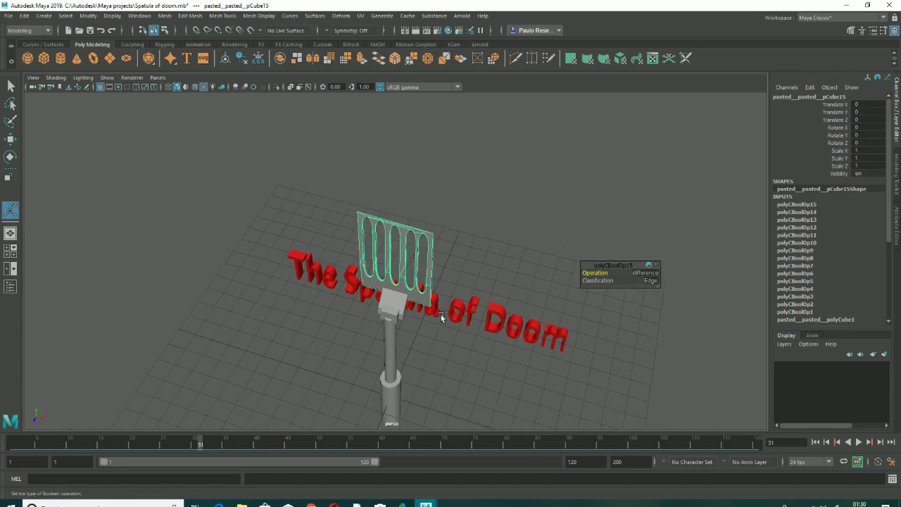
{"action": "left_click", "coordinate": [452, 346]}
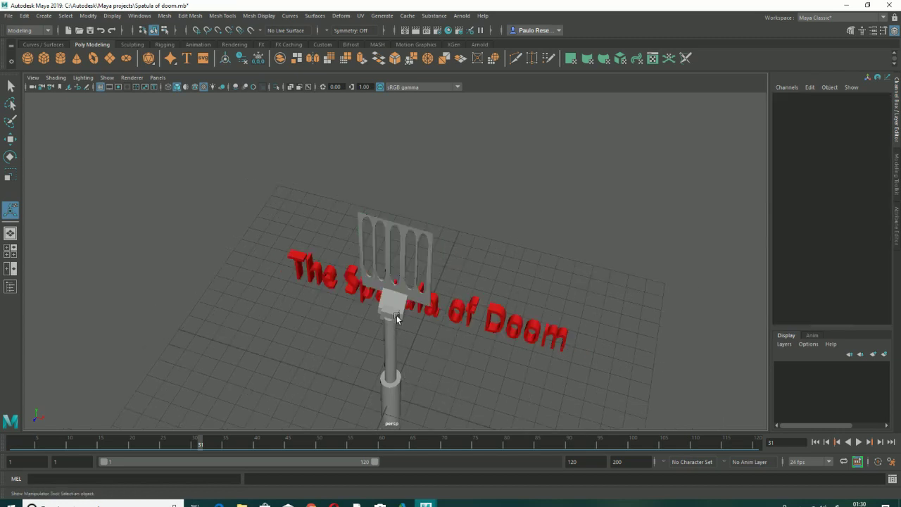
{"action": "left_click", "coordinate": [420, 300]}
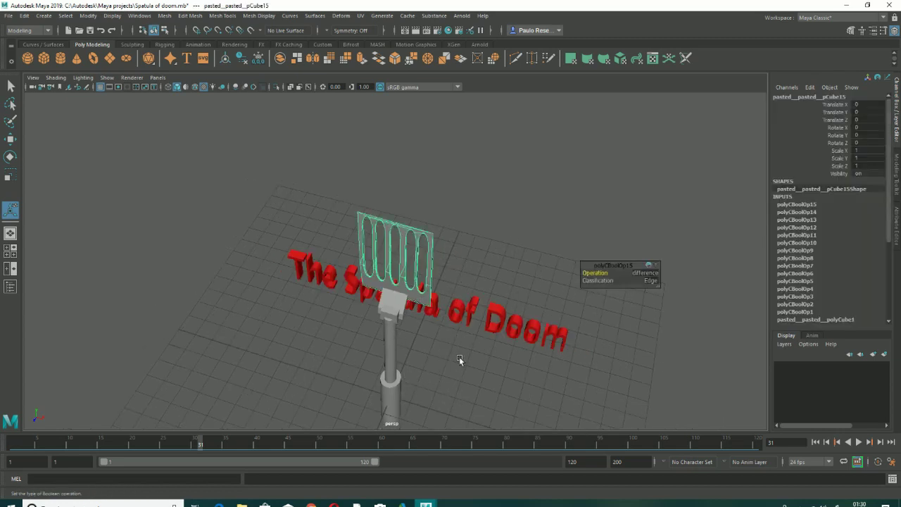
{"action": "scroll", "coordinate": [459, 360], "scroll_direction": "down", "scroll_amount": 2}
{"action": "scroll", "coordinate": [457, 352], "scroll_direction": "up", "scroll_amount": 4}
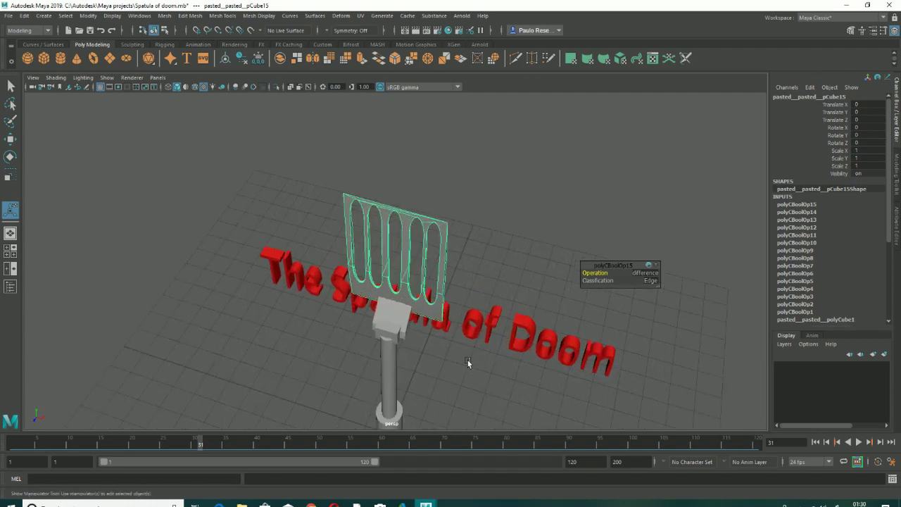
{"action": "left_click_drag", "start_coordinate": [467, 363], "coordinate": [468, 315]}
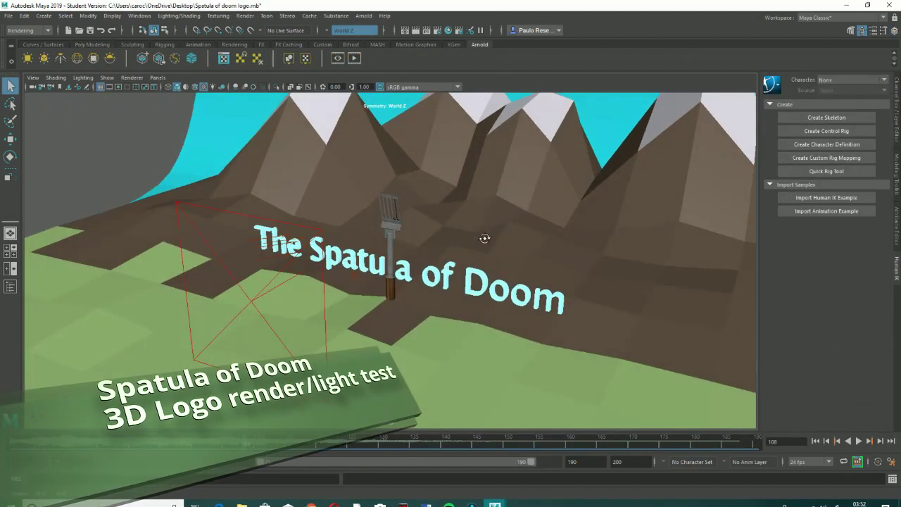
- Examine the Spatula of Doom logo scene, with its mountains, title text and lights, from wide, frontal and close views
{"action": "scroll", "coordinate": [478, 231], "scroll_direction": "down", "scroll_amount": 1}
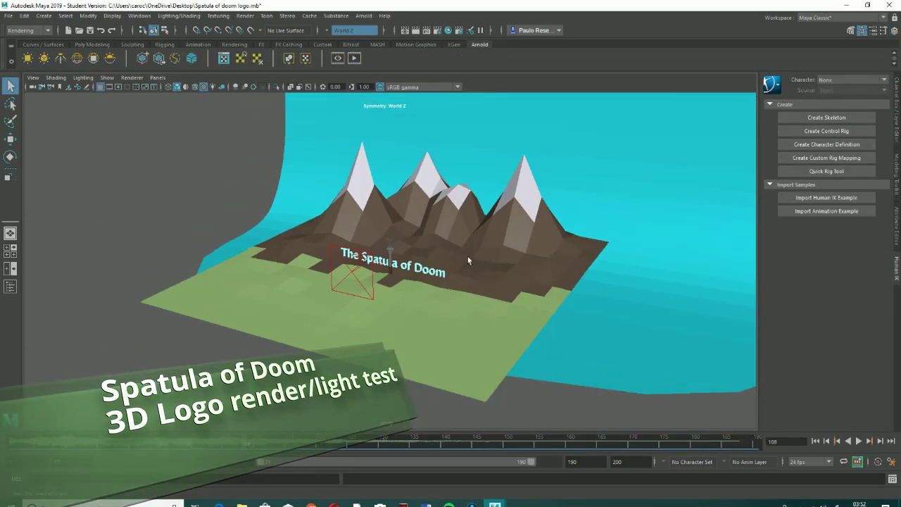
{"action": "left_click_drag", "start_coordinate": [446, 283], "coordinate": [479, 279]}
{"action": "scroll", "coordinate": [439, 268], "scroll_direction": "up", "scroll_amount": 5}
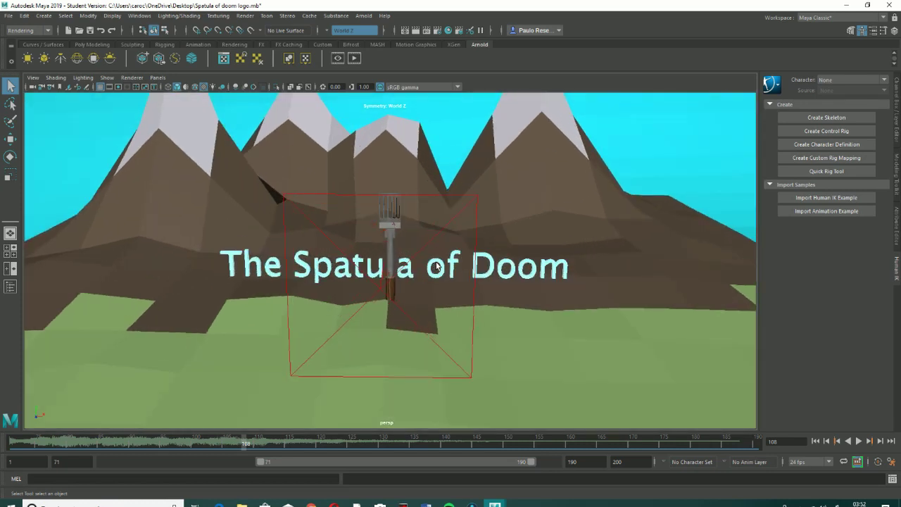
{"action": "left_click_drag", "start_coordinate": [437, 264], "coordinate": [435, 251], "text": "alt"}
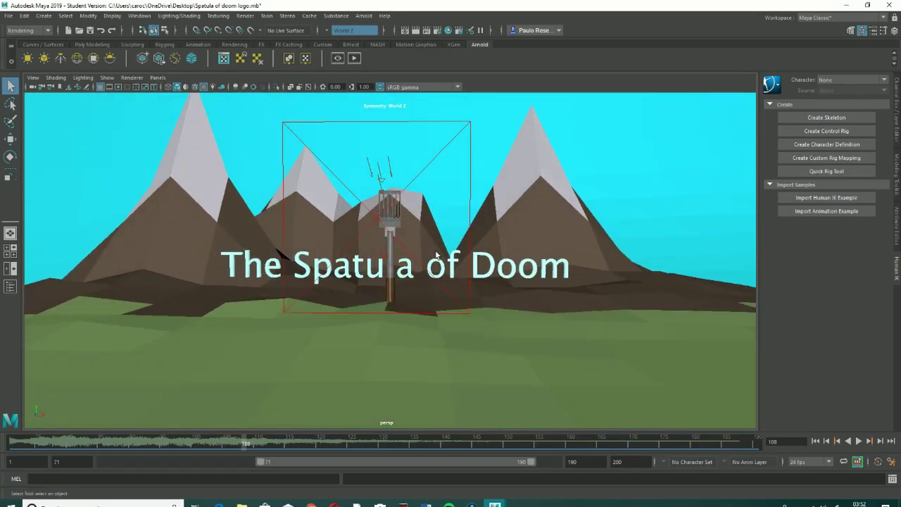
{"action": "scroll", "coordinate": [425, 259], "scroll_direction": "up", "scroll_amount": 2}
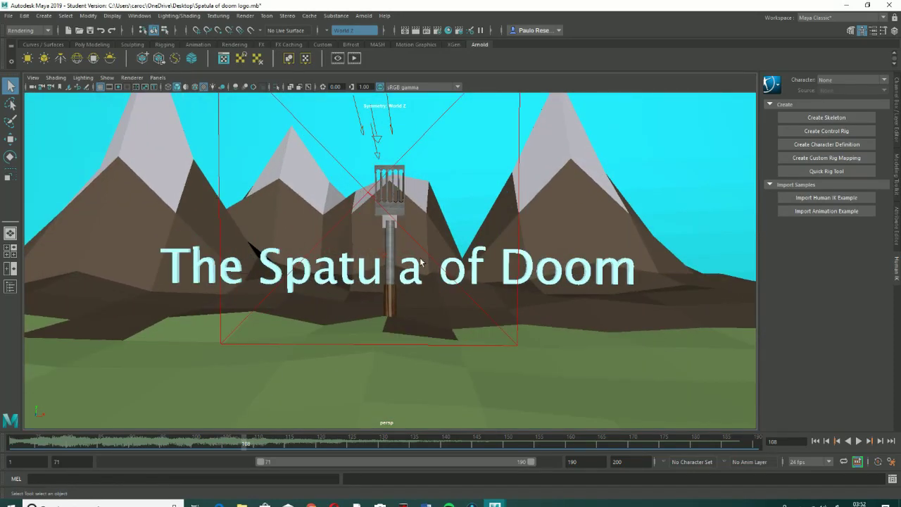
{"action": "scroll", "coordinate": [421, 262], "scroll_direction": "up", "scroll_amount": 4}
{"action": "left_click_drag", "start_coordinate": [431, 240], "coordinate": [633, 253], "text": "alt"}
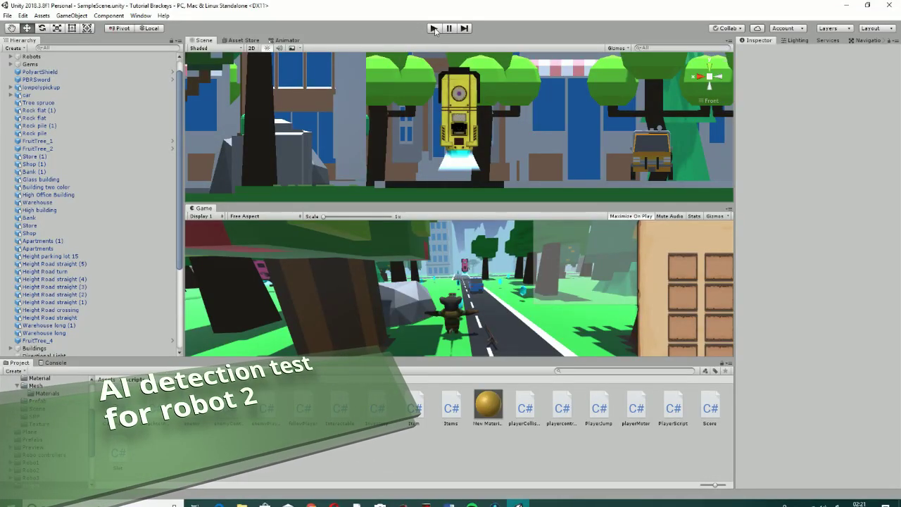
- Switch to Unity, start the game and walk the mouse from the garage across the lawn near the pink robot
{"action": "left_click", "coordinate": [435, 28]}
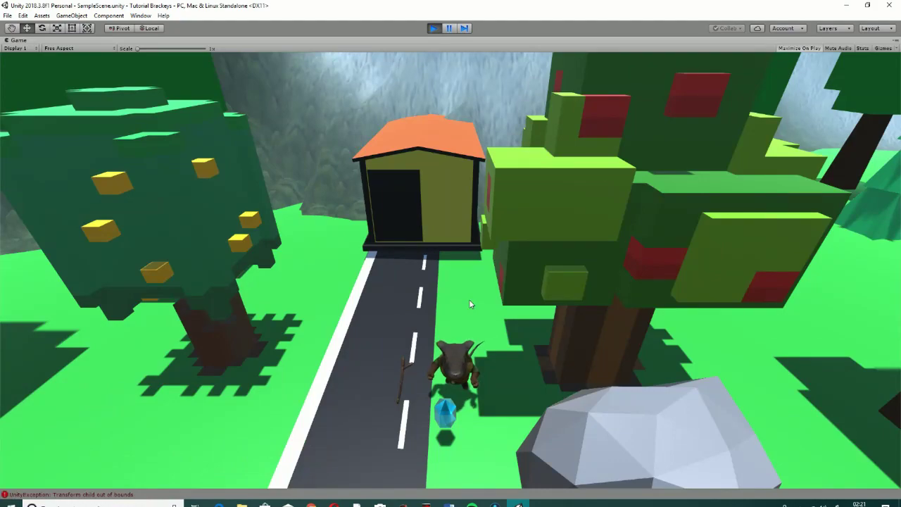
{"action": "key", "text": "d"}
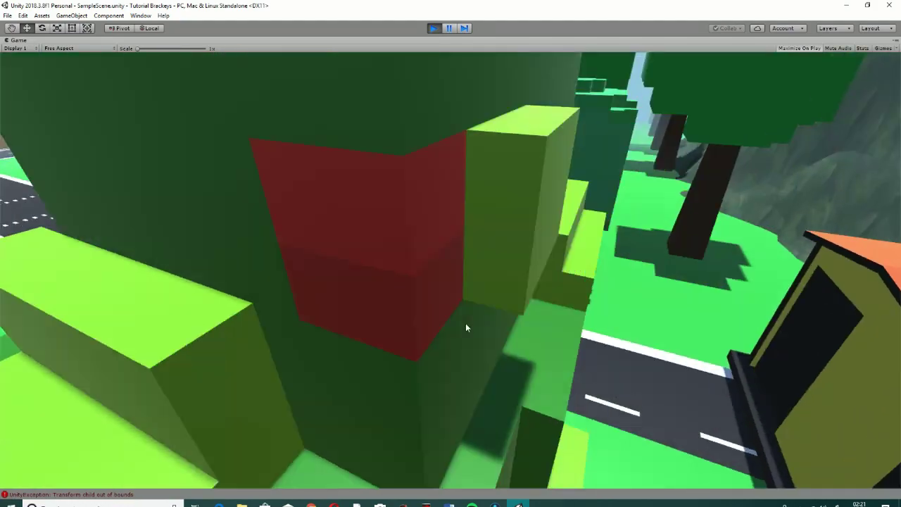
{"action": "key", "text": "w"}
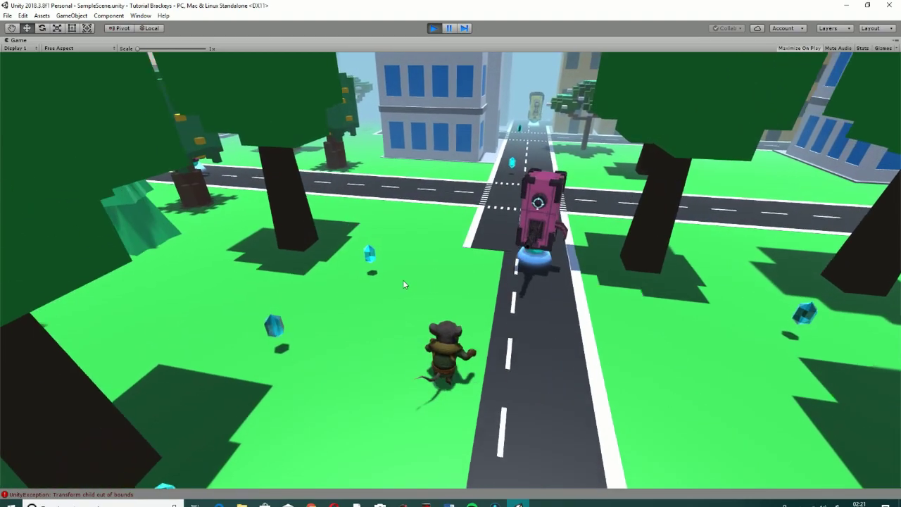
{"action": "key", "text": "a"}
{"action": "key", "text": "w"}
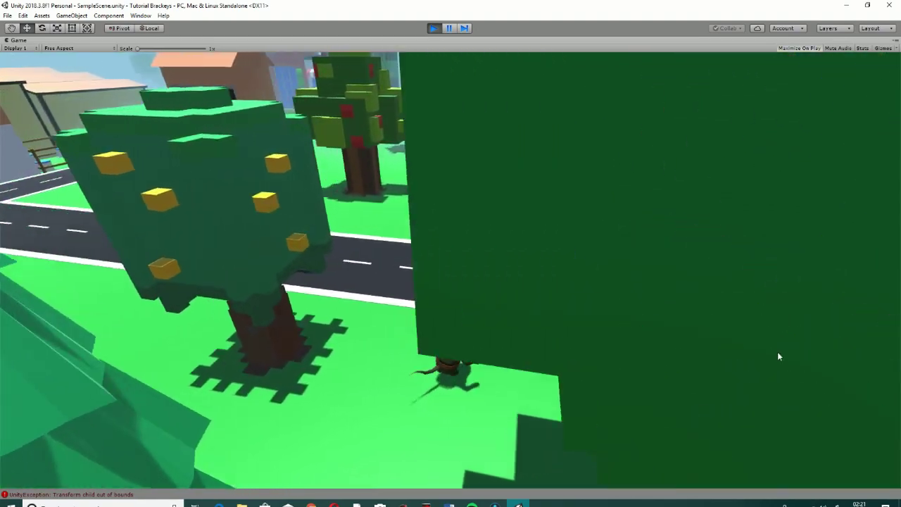
- Test the yellow robot's player detection by leading the mouse up the street towards it and along the side road
{"action": "left_click", "coordinate": [825, 352]}
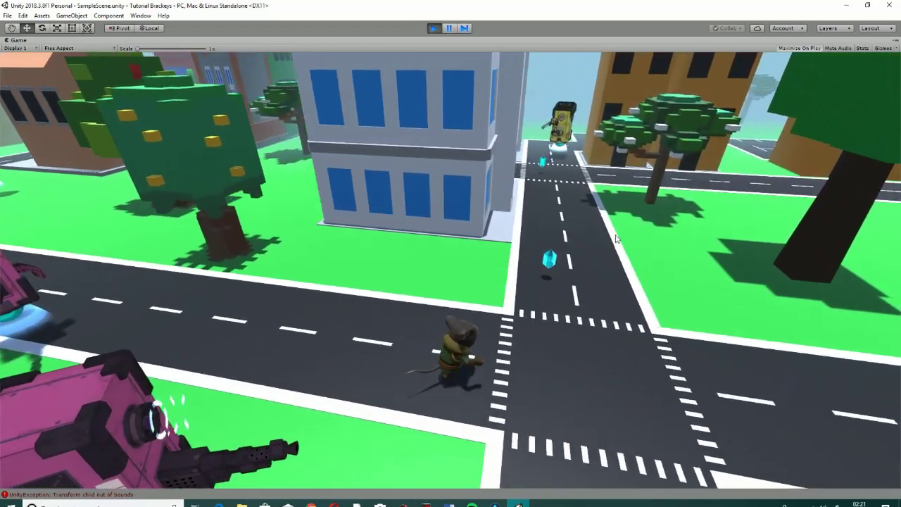
{"action": "left_click", "coordinate": [553, 228]}
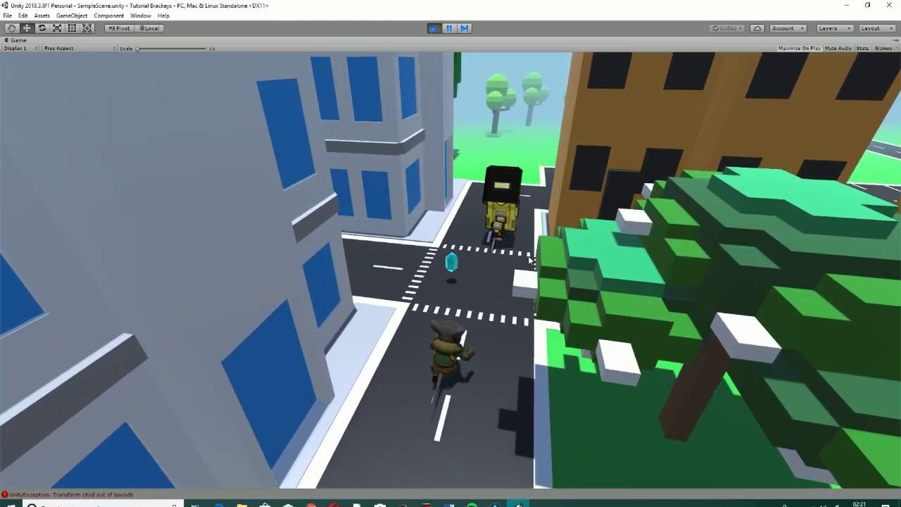
{"action": "left_click", "coordinate": [550, 294]}
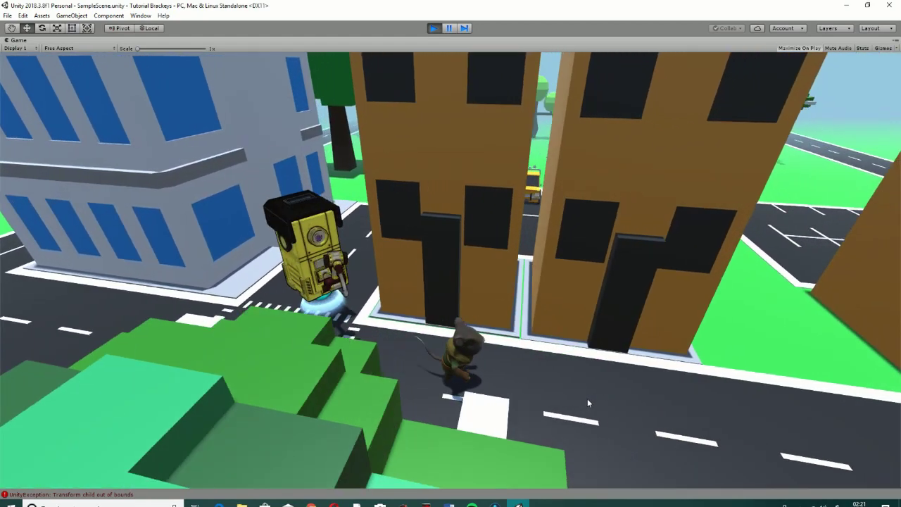
- Run the mouse along the street and between the brown buildings towards the second yellow robot, testing its pursuit by the car park
{"action": "left_click", "coordinate": [586, 415]}
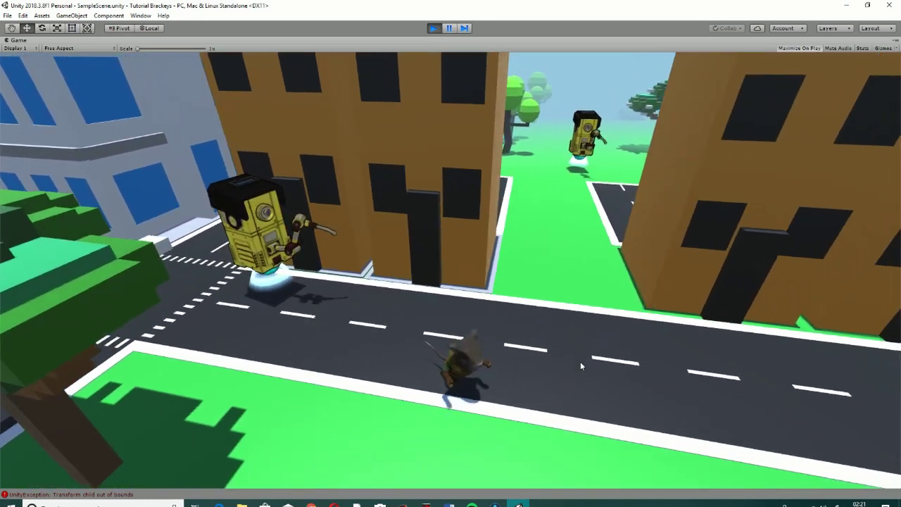
{"action": "left_click", "coordinate": [555, 276]}
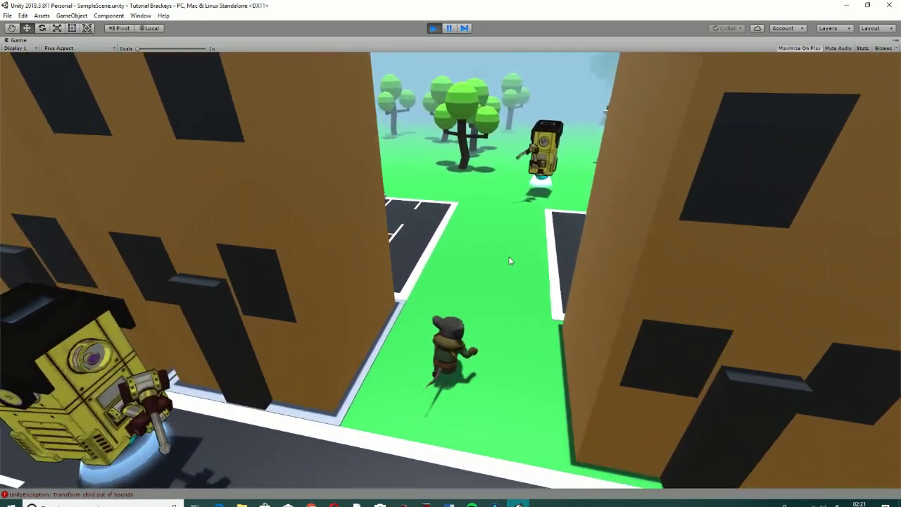
{"action": "left_click", "coordinate": [509, 258]}
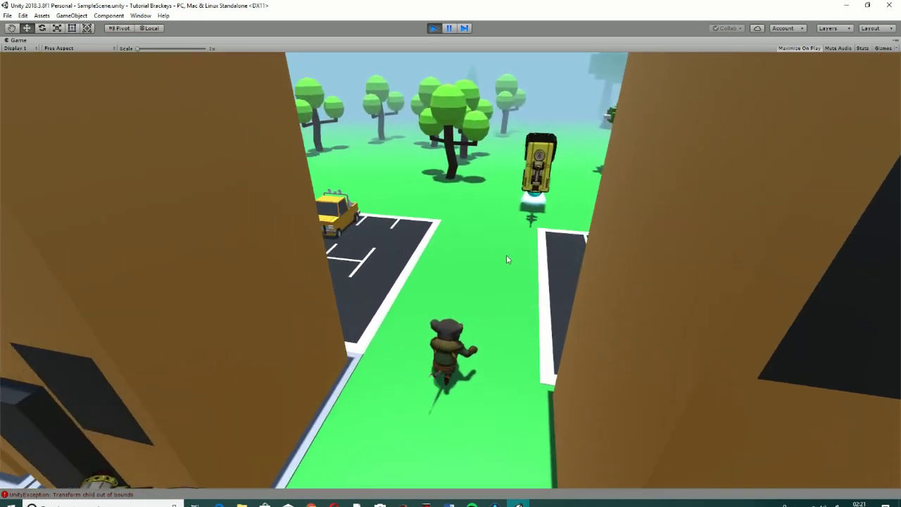
{"action": "left_click", "coordinate": [330, 389]}
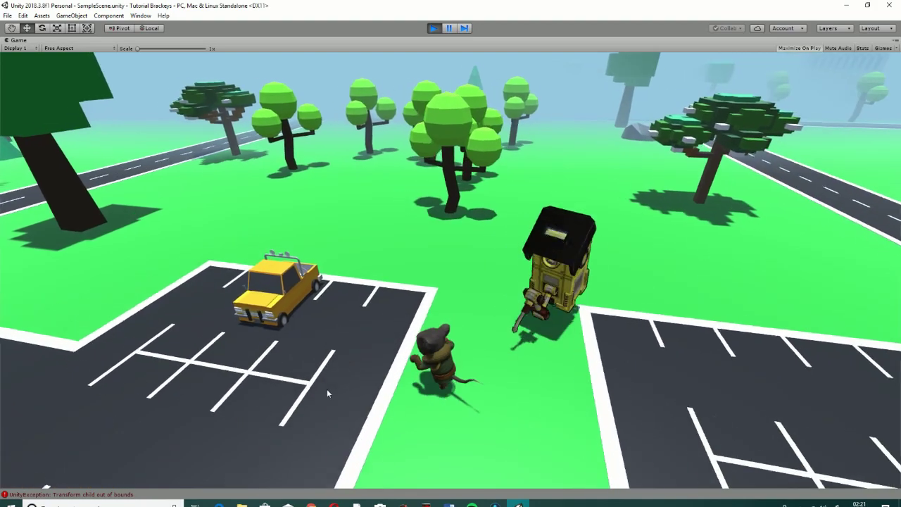
{"action": "left_click", "coordinate": [289, 394]}
{"action": "left_click", "coordinate": [283, 437]}
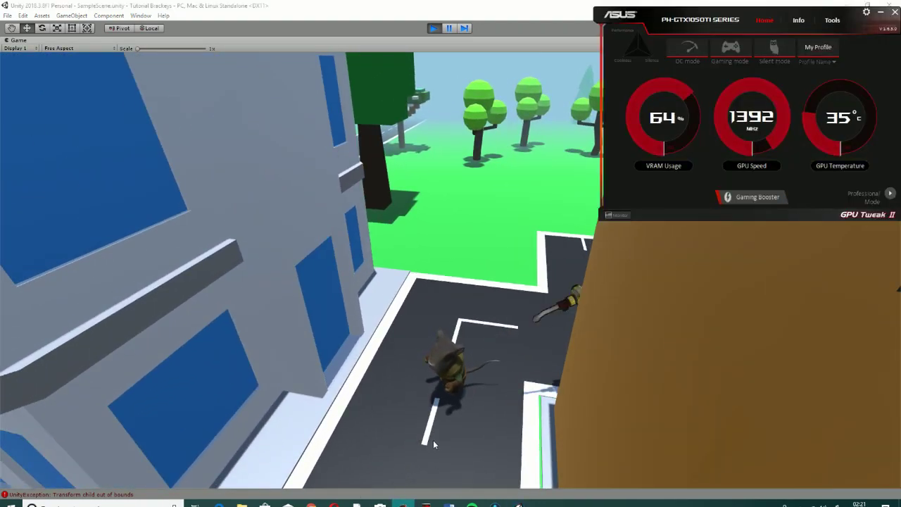
- Lead the yellow robot past the blue-windowed building to the gem at the crossing, turning along the street towards the lawn
{"action": "left_click", "coordinate": [432, 444]}
{"action": "left_click", "coordinate": [415, 445]}
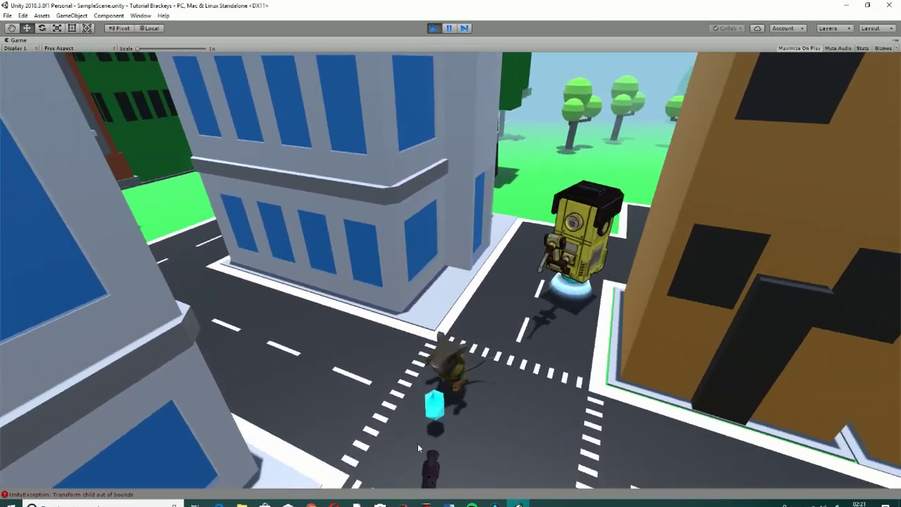
{"action": "key", "text": "d"}
{"action": "left_click", "coordinate": [421, 270]}
{"action": "left_click", "coordinate": [451, 236]}
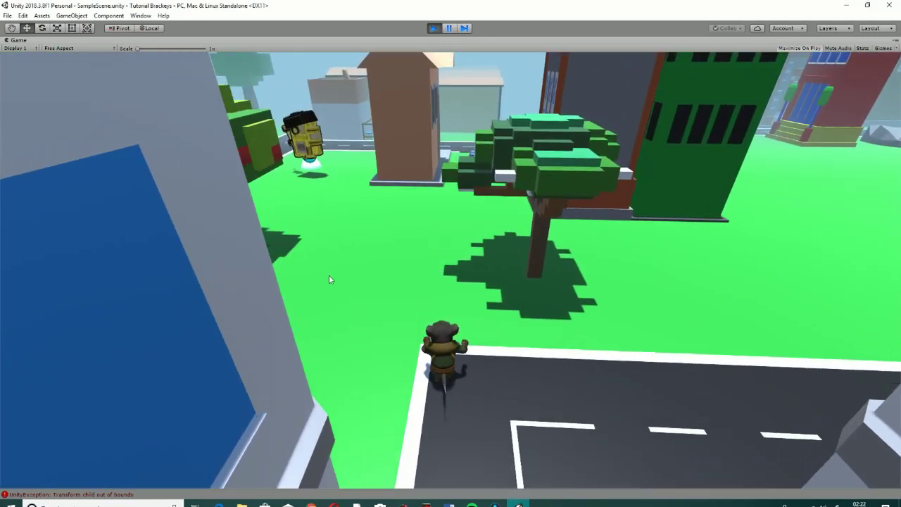
- Walk the mouse across the lawn and between the fruit trees to the long road, testing the yellow robot's detection there
{"action": "left_click", "coordinate": [309, 285]}
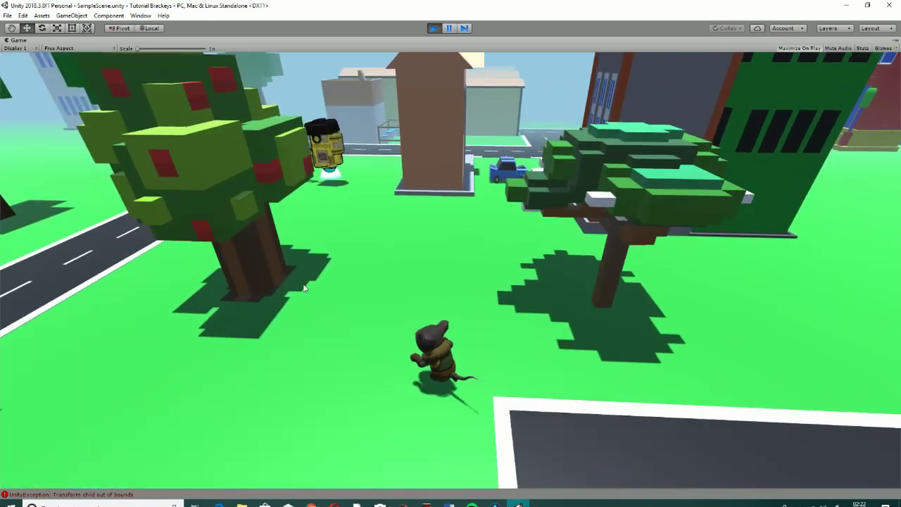
{"action": "left_click", "coordinate": [218, 375]}
{"action": "left_click", "coordinate": [336, 266]}
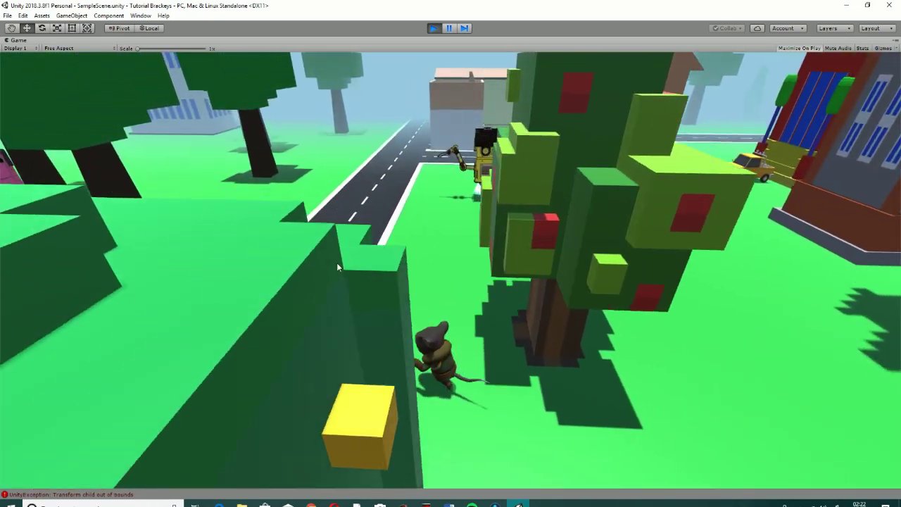
{"action": "left_click", "coordinate": [427, 240]}
{"action": "left_click", "coordinate": [307, 341]}
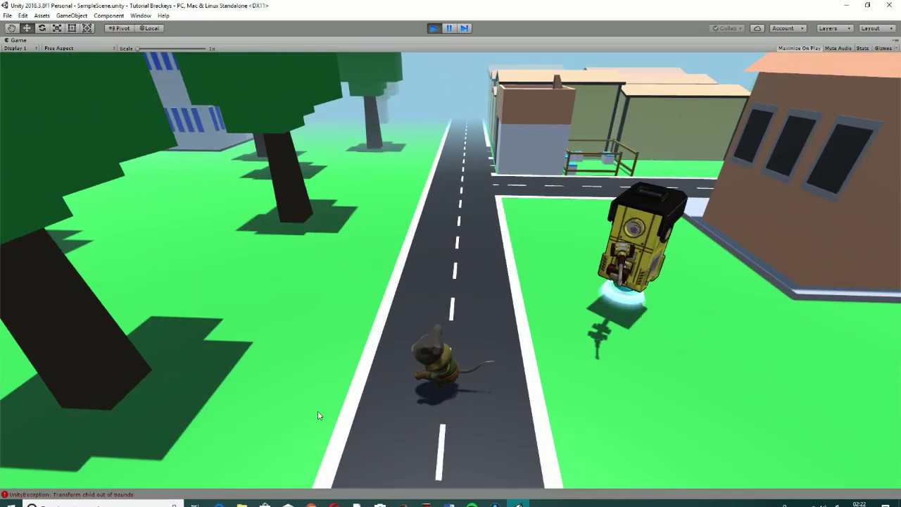
{"action": "left_click", "coordinate": [311, 434]}
- Walk the mouse through the forest past the blue gems and across the road beside the blue car
{"action": "key", "text": "d"}
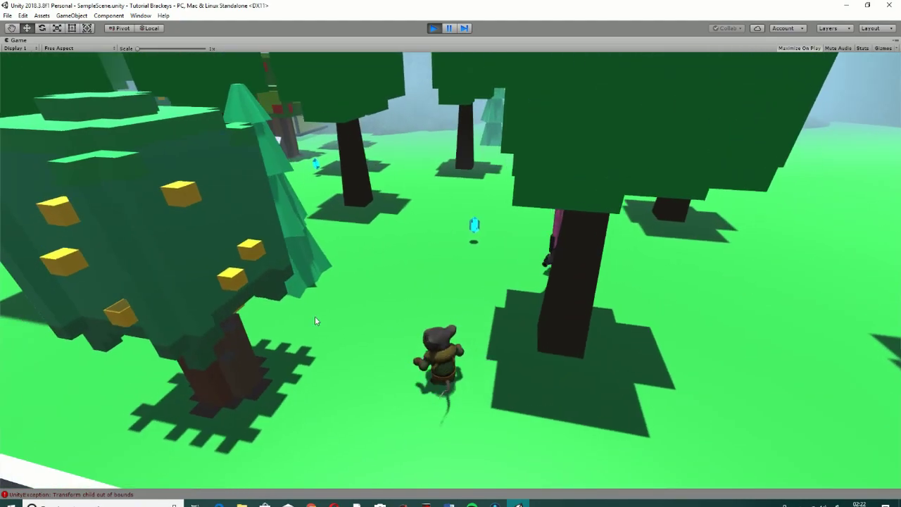
{"action": "left_click", "coordinate": [359, 263]}
{"action": "key", "text": "d"}
{"action": "left_click", "coordinate": [314, 276]}
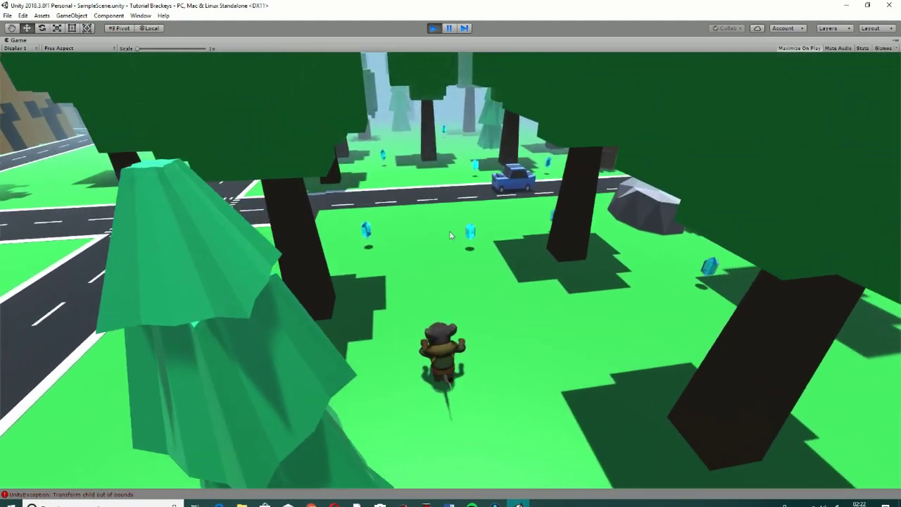
{"action": "left_click", "coordinate": [459, 237]}
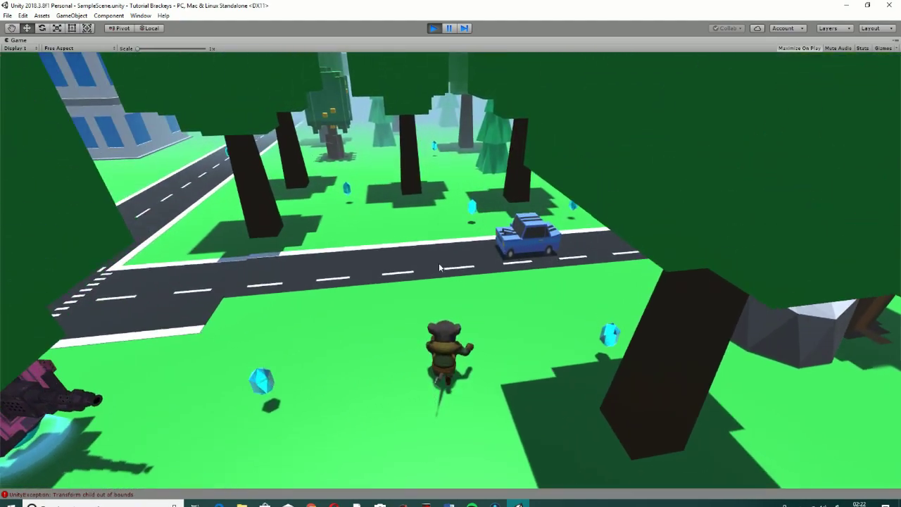
{"action": "left_click", "coordinate": [456, 235]}
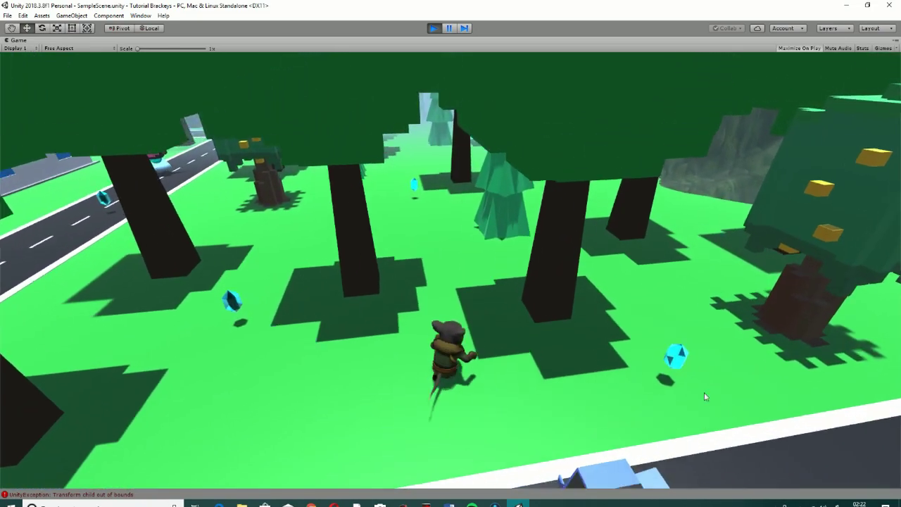
- Test the pink robots' player detection by leading the mouse along the road past the blue car and the rock
{"action": "left_click", "coordinate": [706, 397]}
{"action": "key", "text": "d"}
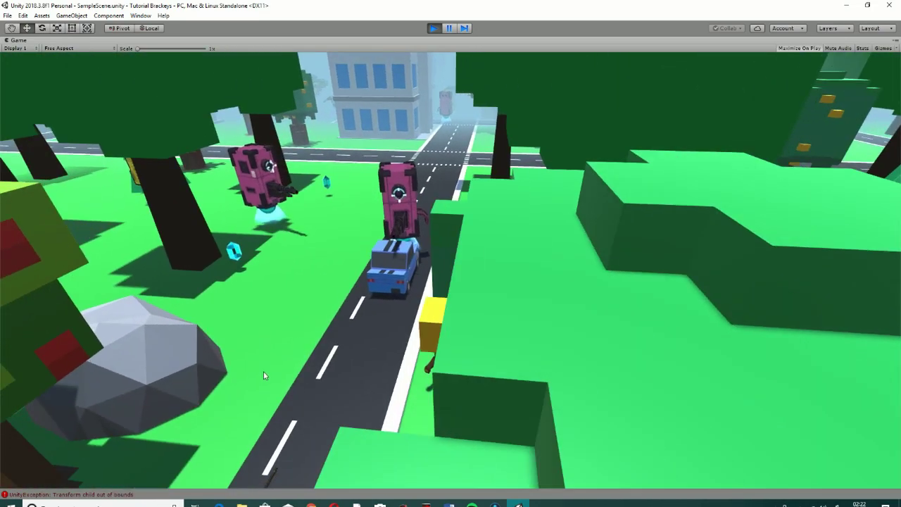
{"action": "left_click", "coordinate": [262, 398]}
{"action": "key", "text": "d"}
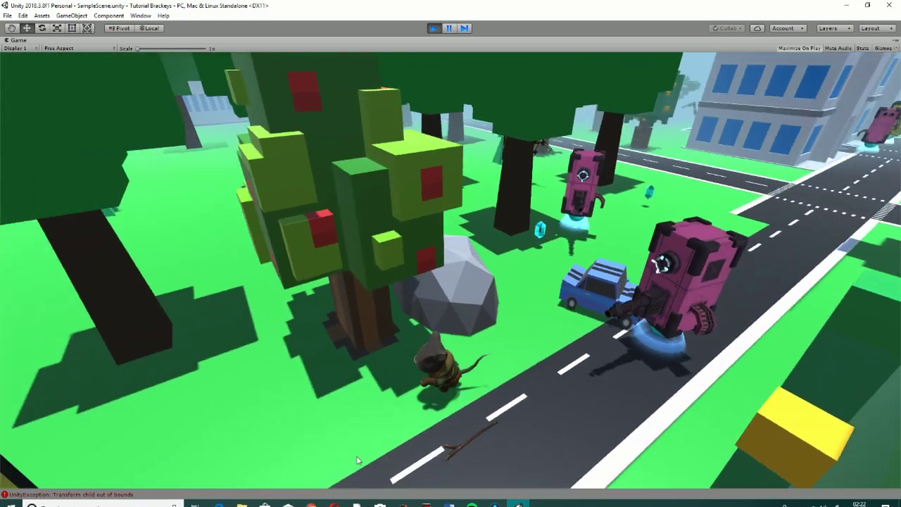
- Run the mouse away from the pink robots into the forest clearing and stop the game
{"action": "left_click", "coordinate": [305, 374]}
{"action": "left_click", "coordinate": [357, 275]}
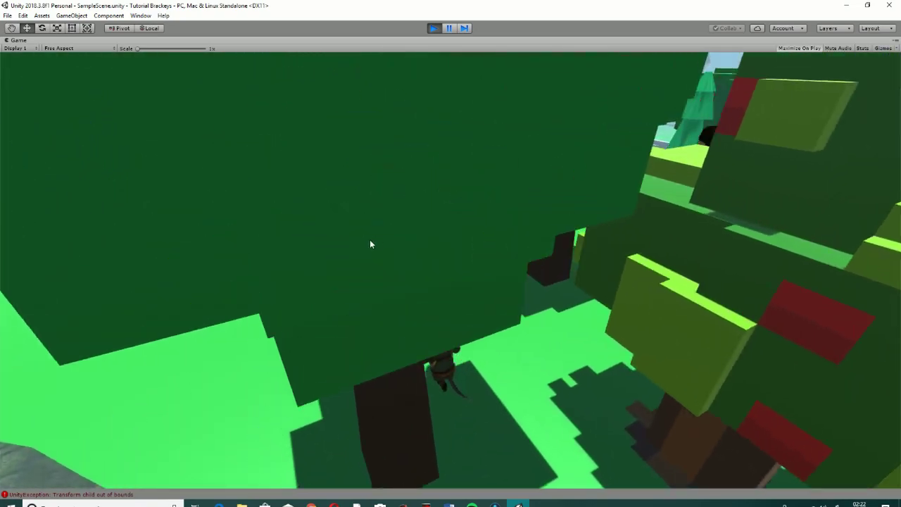
{"action": "left_click", "coordinate": [364, 245]}
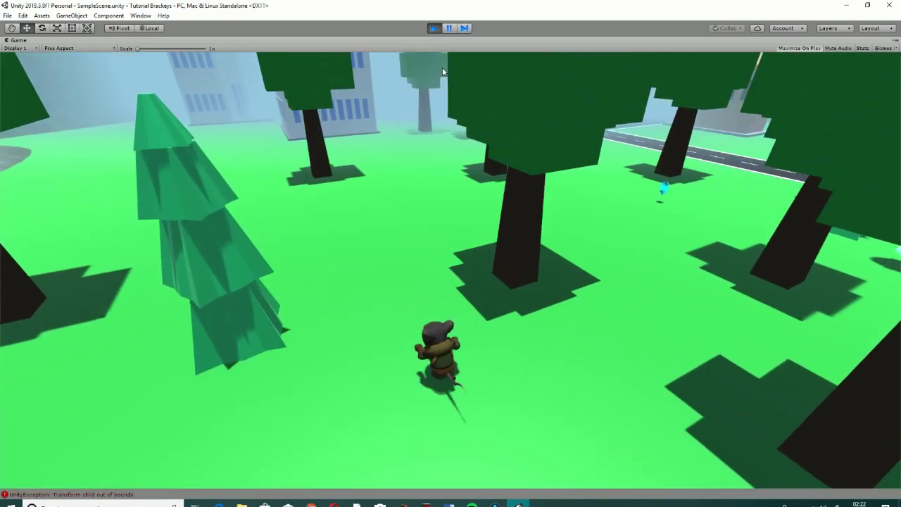
{"action": "left_click", "coordinate": [433, 28]}
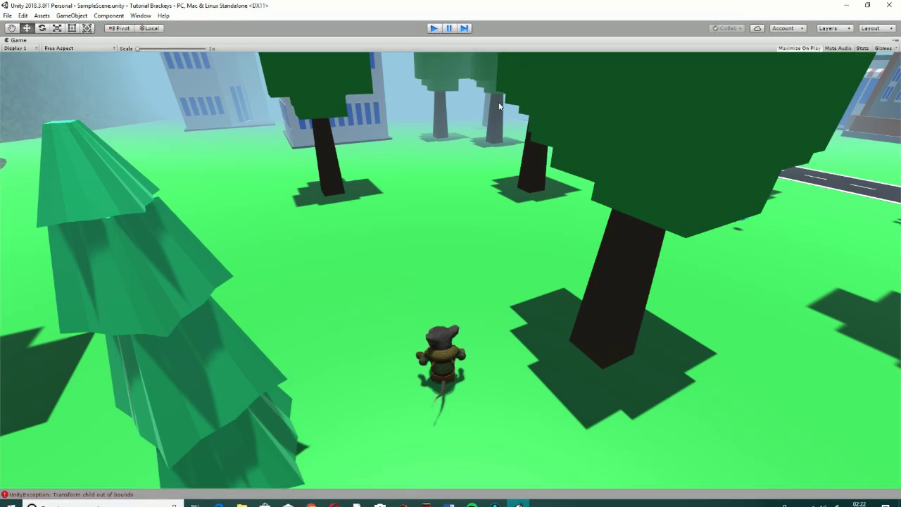